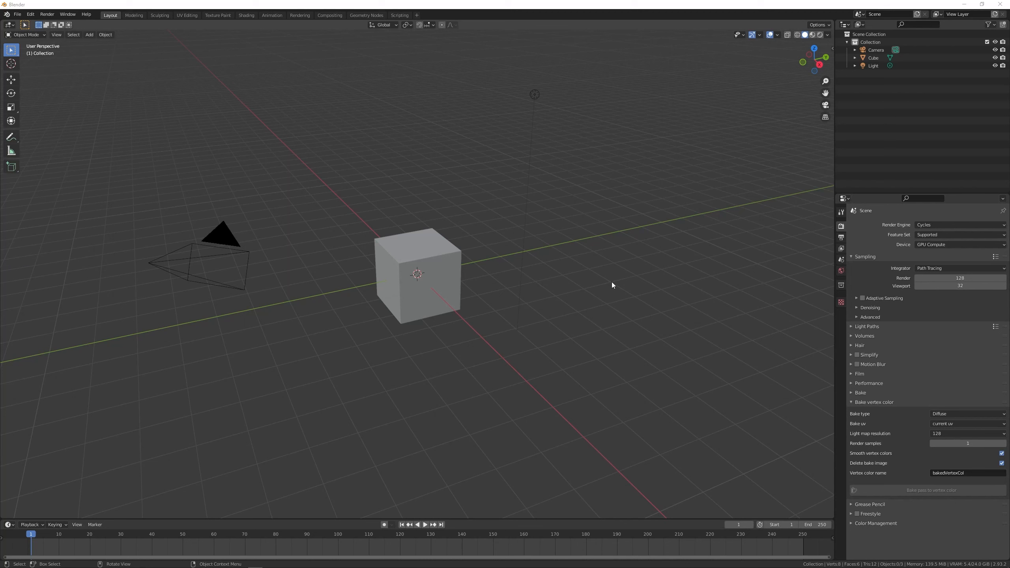
Delete the default cube and import the basic-terrain.obj model into the scene.
left_click(415, 245)
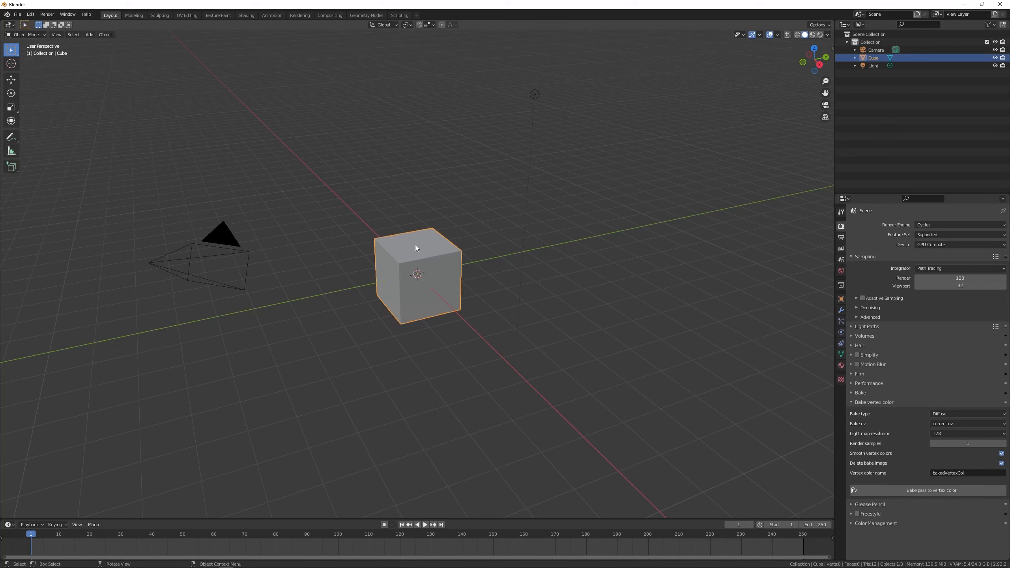
key("Delete")
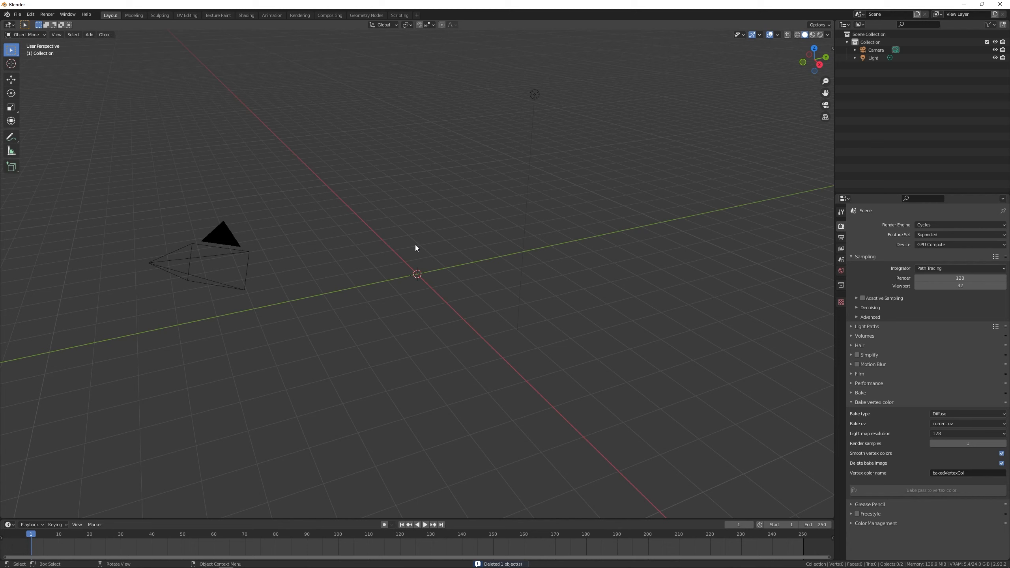
left_click(17, 14)
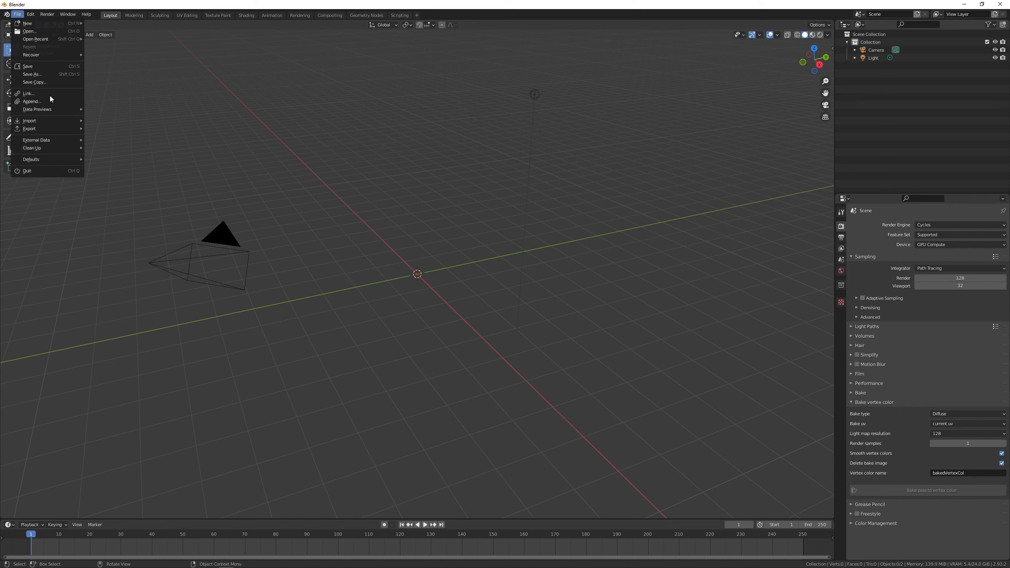
mouse_move(44, 121)
left_click(134, 192)
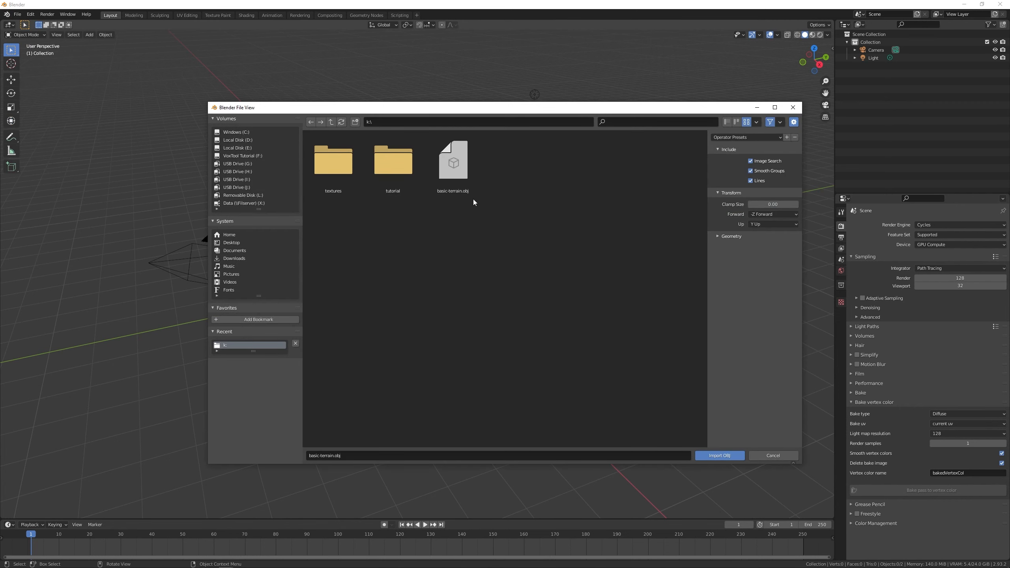
double_click(465, 170)
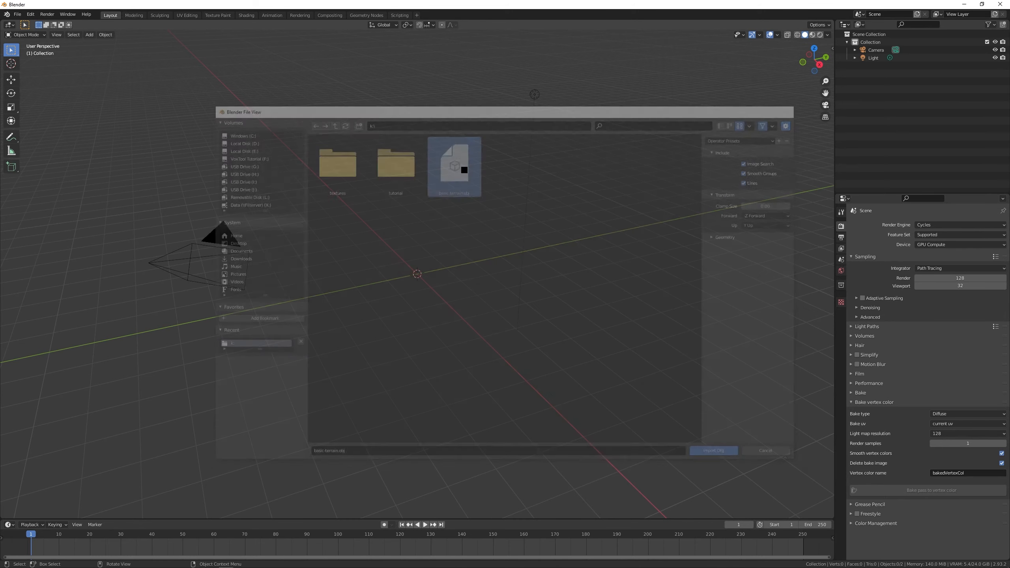
scroll(563, 213, "down", 10)
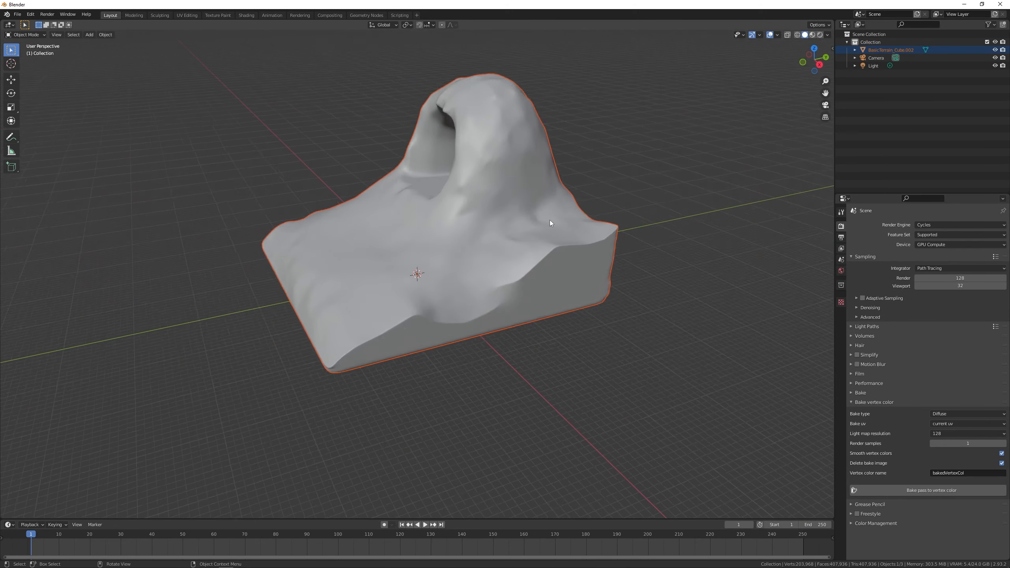
Select the imported terrain and hide all other objects in the scene.
right_click(461, 214)
middle_click_drag(496, 209, 447, 232)
left_click(447, 236)
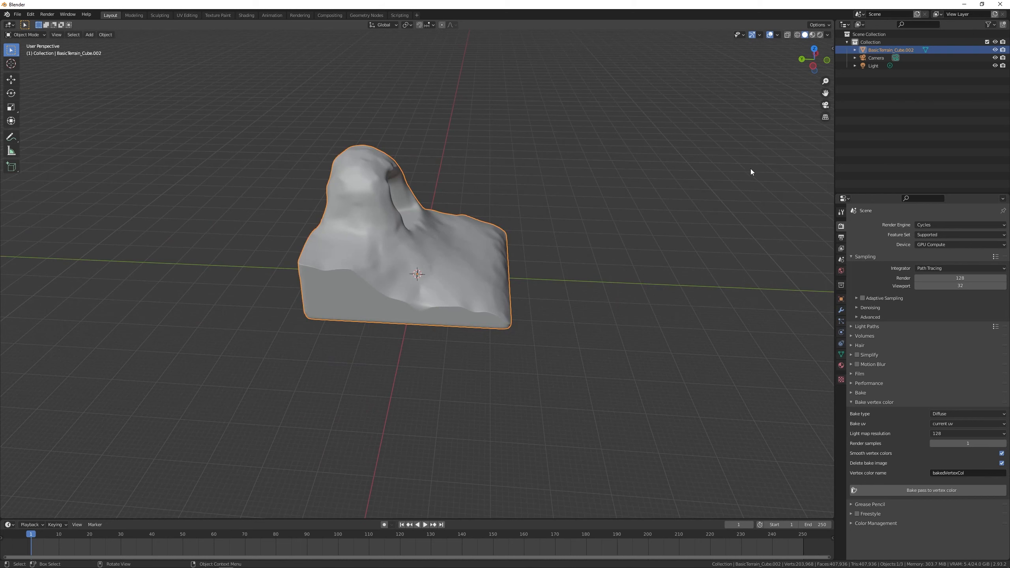
key("shift+h")
middle_click_drag(586, 182, 531, 179)
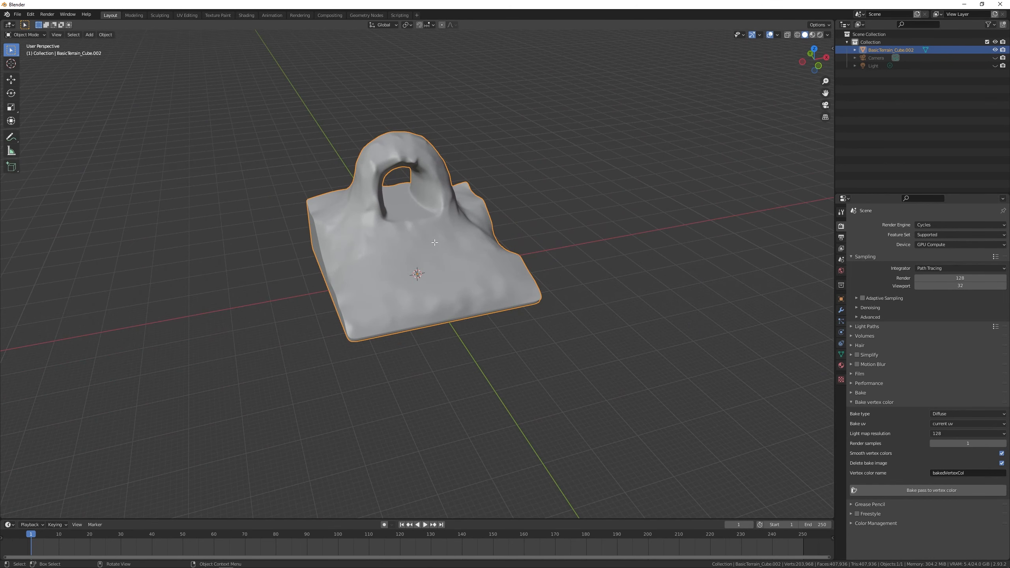
Inspect the imported terrain's mesh density in Edit Mode, then return to Object Mode.
key("Tab")
scroll(418, 243, "up", 15)
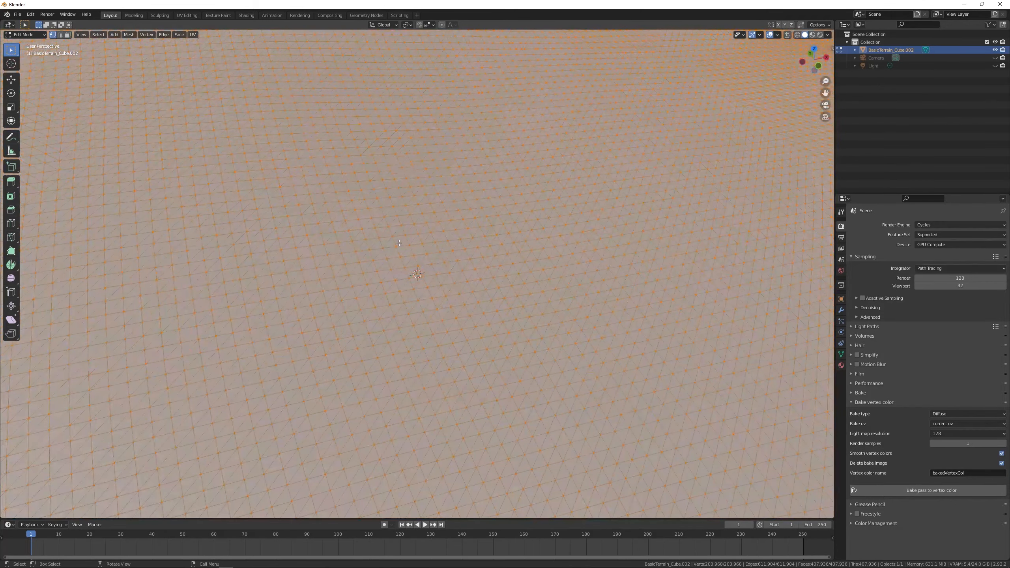
scroll(400, 244, "down", 15)
mouse_move(401, 240)
middle_mouse_down()
mouse_move(442, 234)
mouse_move(406, 242)
middle_mouse_up()
scroll(408, 243, "up", 6)
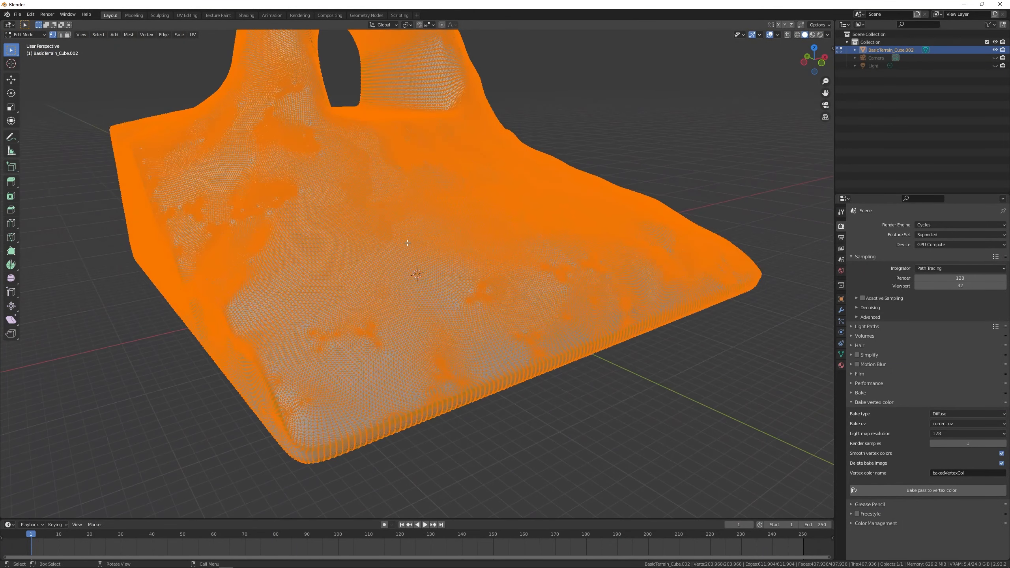
scroll(408, 243, "down", 6)
key("Tab")
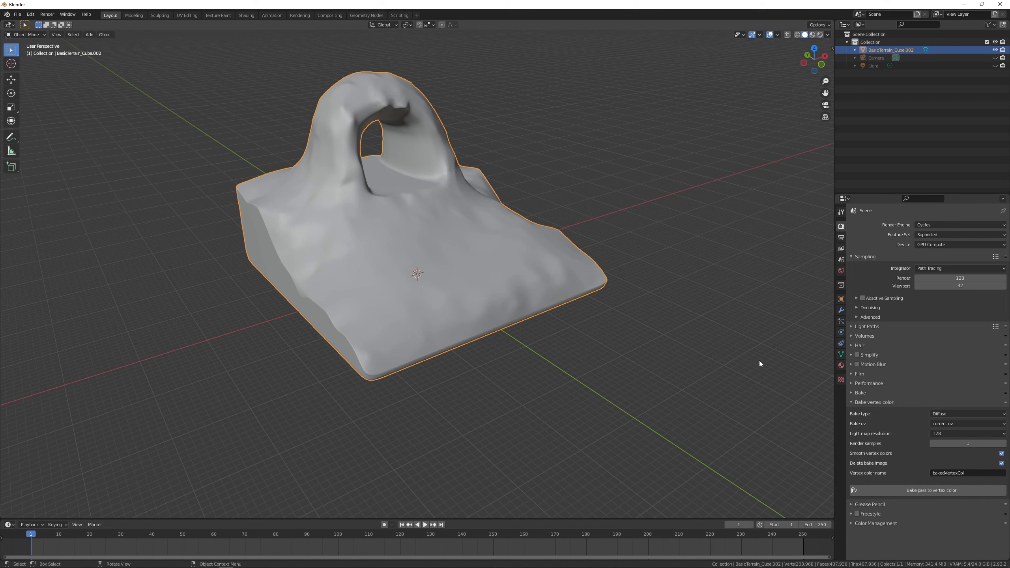
Remesh the terrain in Voxel mode with a voxel size of 1 m.
left_click(841, 353)
left_click(865, 379)
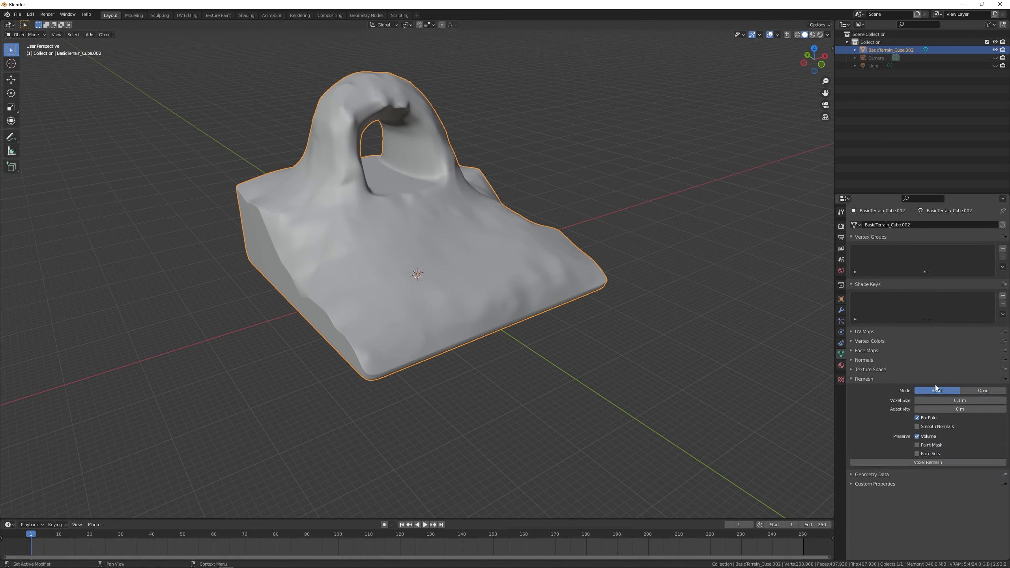
left_click(955, 400)
type("1")
key("Return")
left_click(928, 463)
Inspect the remeshed terrain's topology in Edit Mode and check its UV Maps list in Object Mode.
scroll(455, 258, "up", 4)
key("Tab")
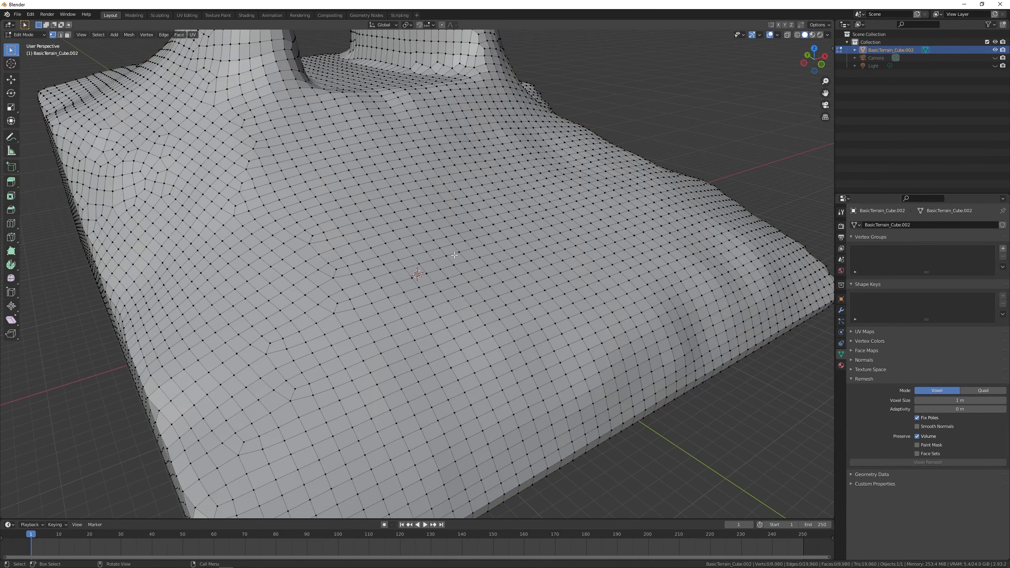
mouse_move(496, 248)
middle_mouse_down()
mouse_move(467, 243)
mouse_move(498, 249)
middle_mouse_up()
scroll(495, 242, "down", 8)
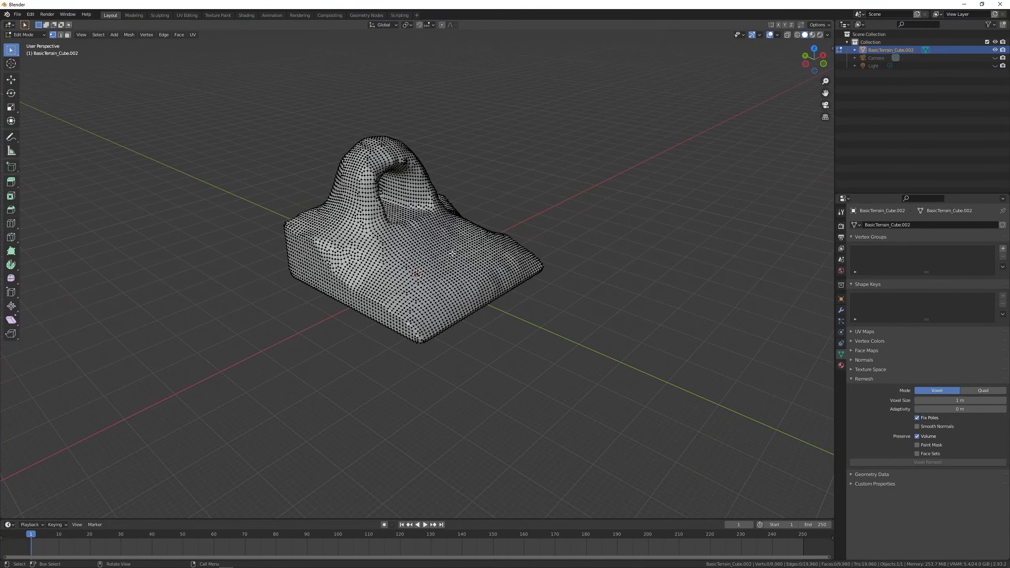
key("Tab")
middle_click_drag(410, 244, 455, 242)
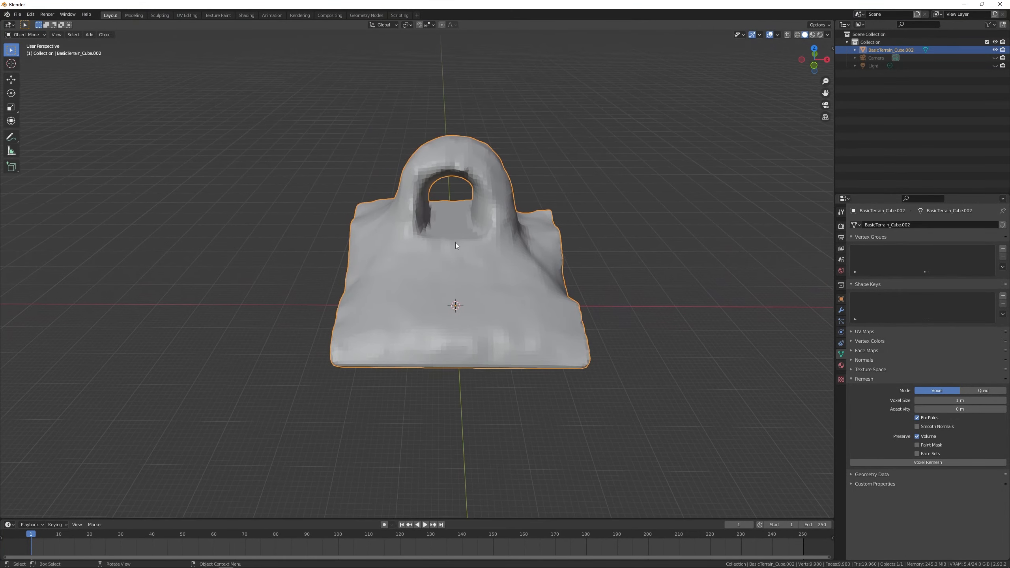
left_click(852, 333)
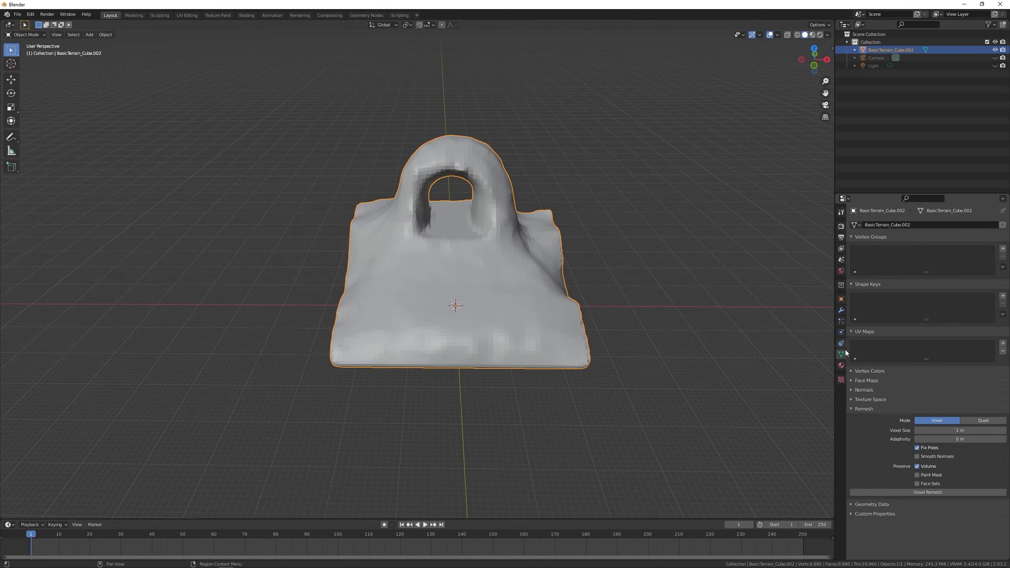
left_click(853, 333)
middle_click_drag(571, 282, 592, 285)
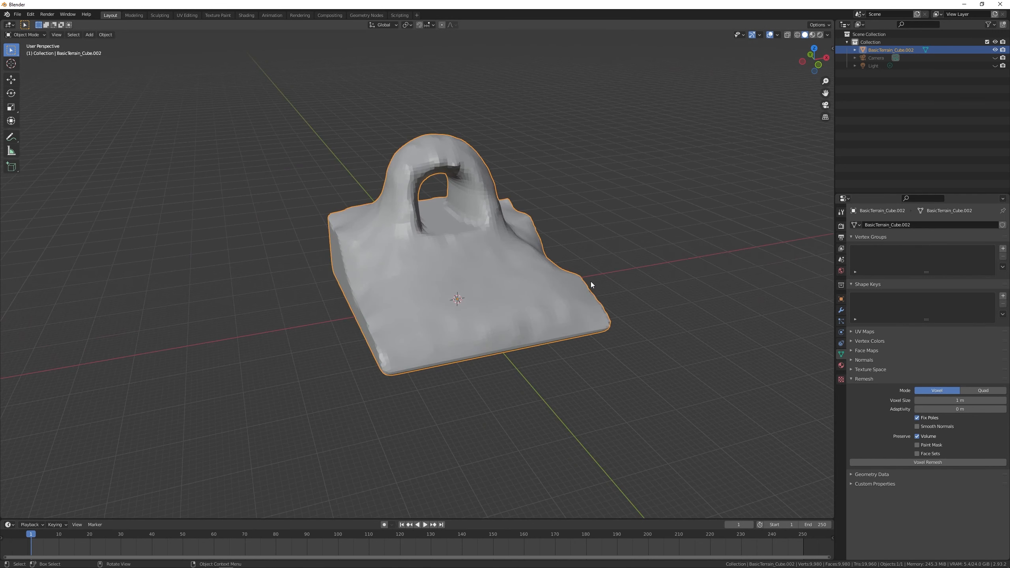
Open the UV Editing workspace and select all of the terrain's faces in face select mode.
left_click(187, 16)
scroll(571, 191, "down", 7)
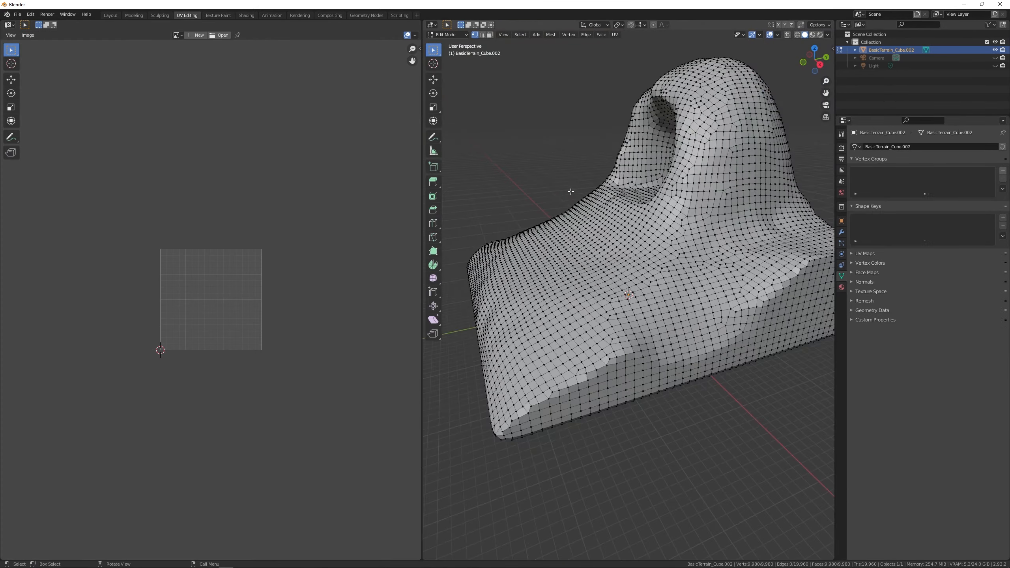
middle_click_drag(570, 192, 642, 210)
middle_click_drag(581, 182, 594, 221)
left_click(491, 35)
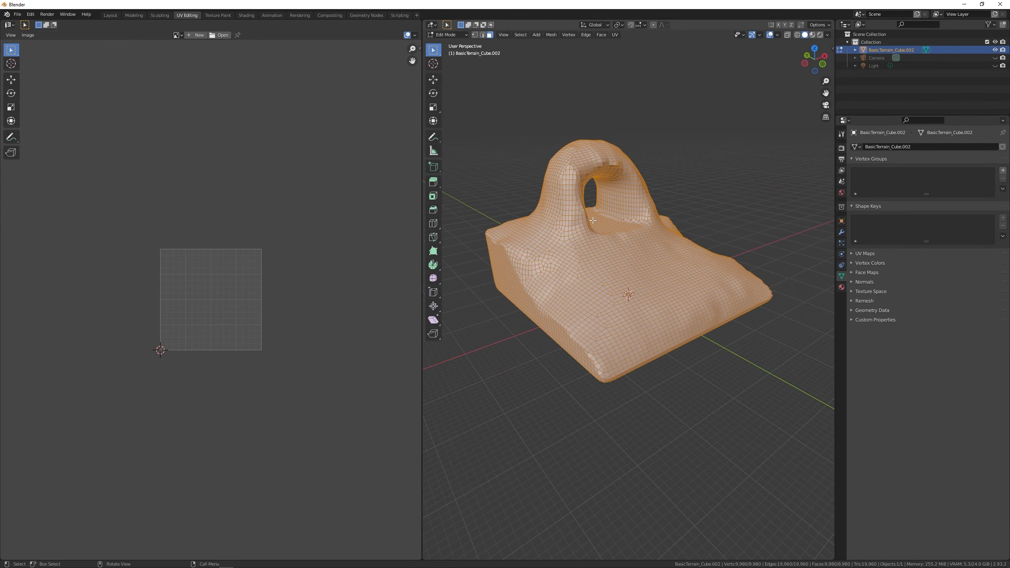
Examine the terrain's quad mesh around the arch, slope and sides from several angles.
middle_click_drag(618, 253, 593, 268)
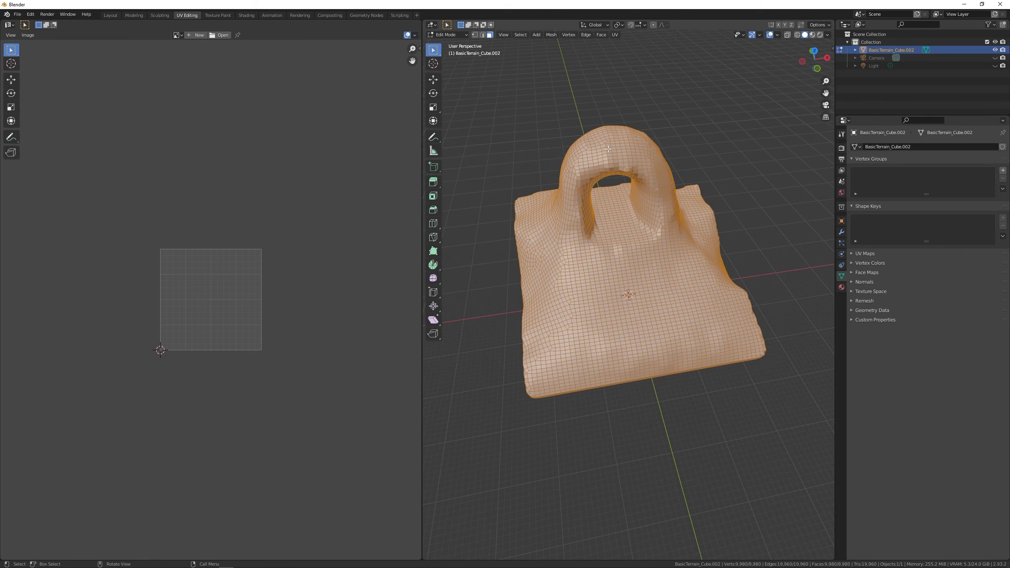
middle_click_drag(594, 261, 521, 280)
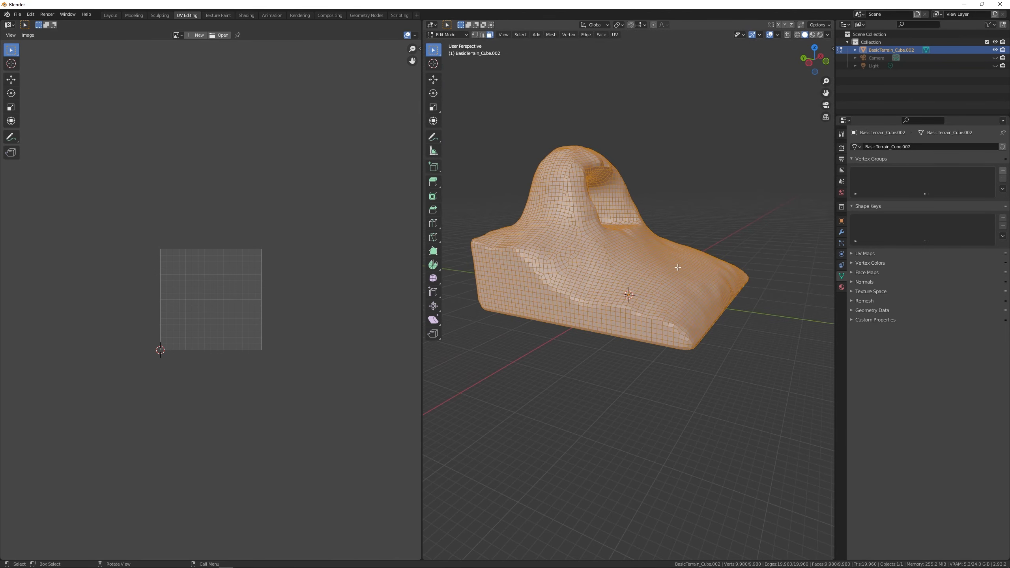
middle_click_drag(678, 268, 592, 289)
middle_click_drag(639, 151, 660, 290)
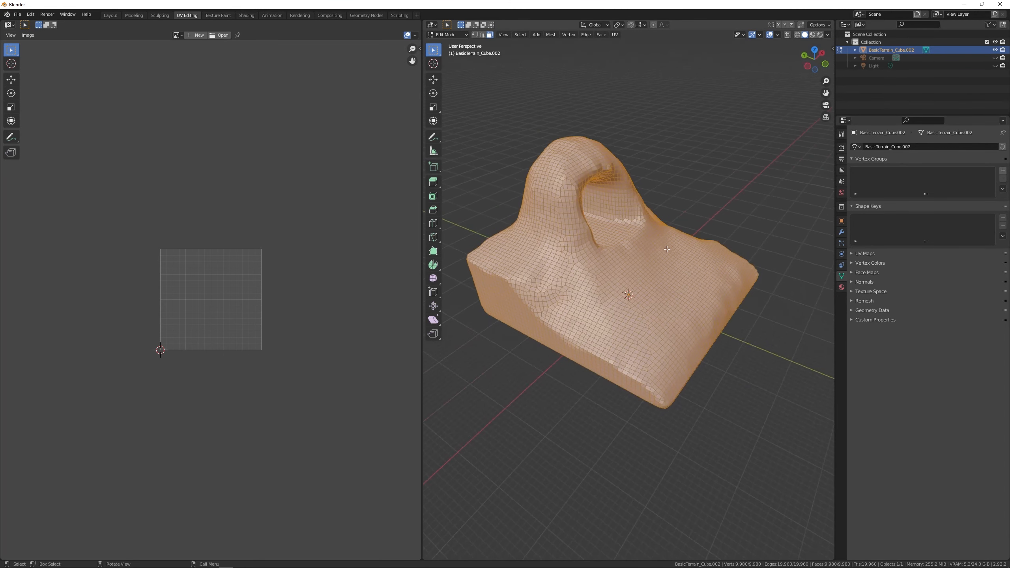
scroll(612, 259, "up", 6)
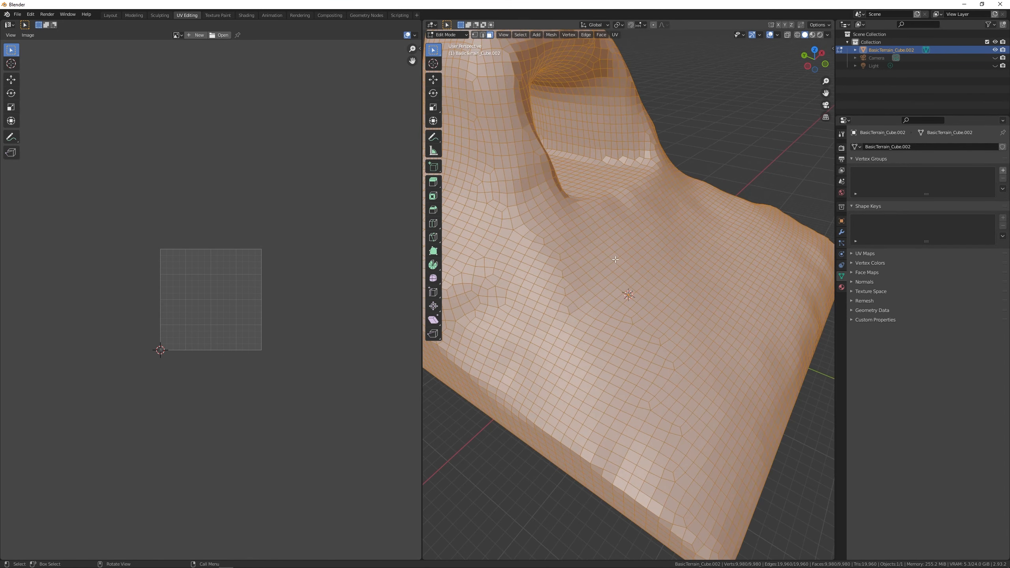
mouse_move(612, 259)
middle_mouse_down()
mouse_move(599, 256)
mouse_move(618, 251)
middle_mouse_up()
scroll(599, 256, "down", 8)
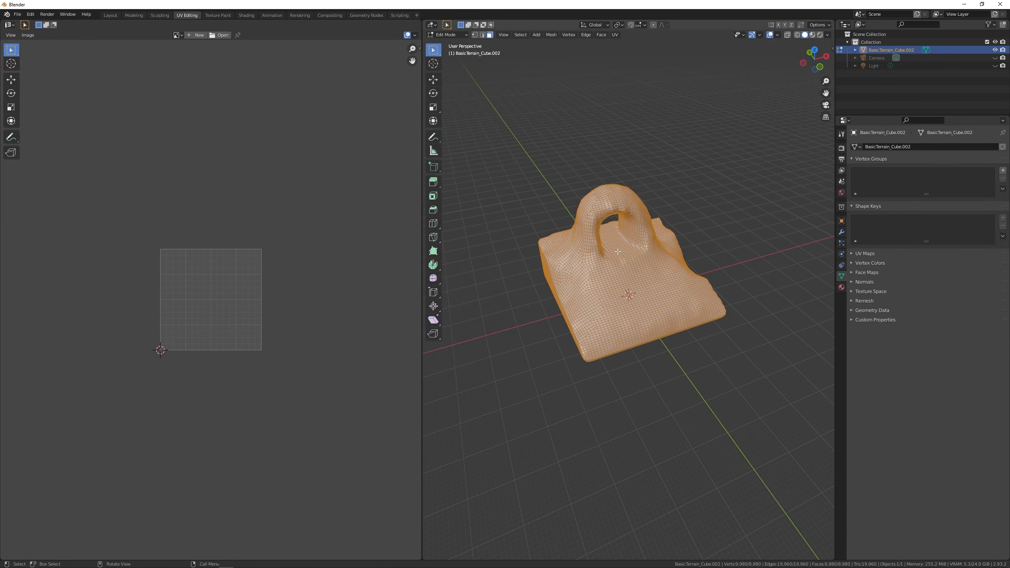
scroll(618, 251, "up", 4)
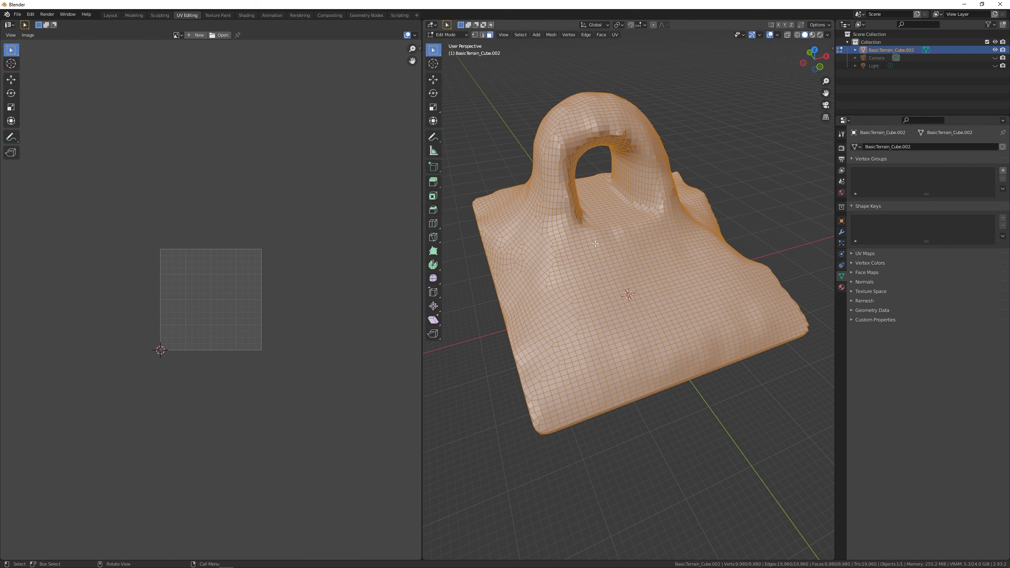
mouse_move(596, 244)
middle_mouse_down()
mouse_move(618, 235)
mouse_move(607, 232)
middle_mouse_up()
scroll(616, 235, "down", 2)
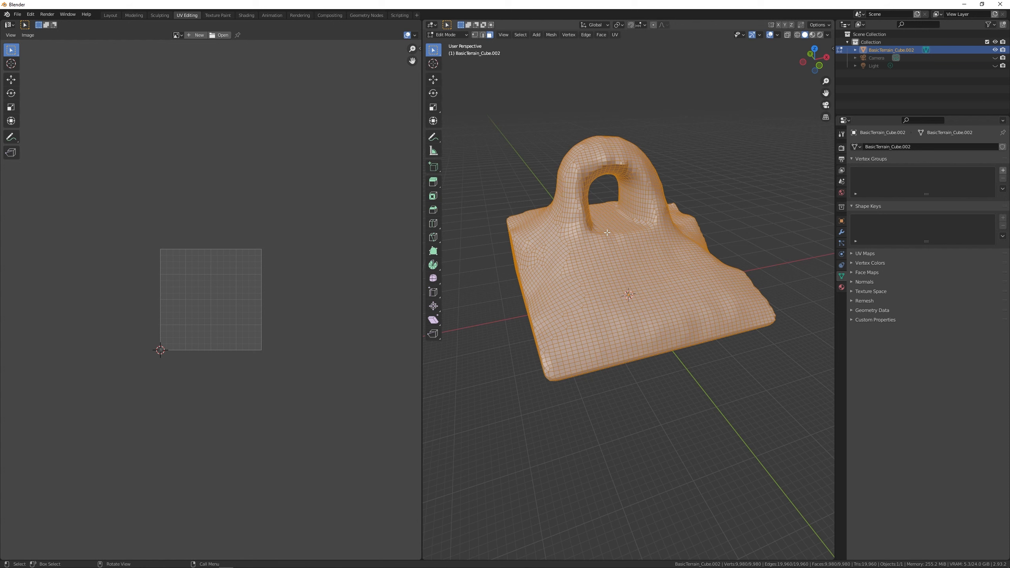
middle_click_drag(639, 226, 640, 235)
Unwrap all of the terrain's faces with Smart UV Project, using a small island margin.
key("u")
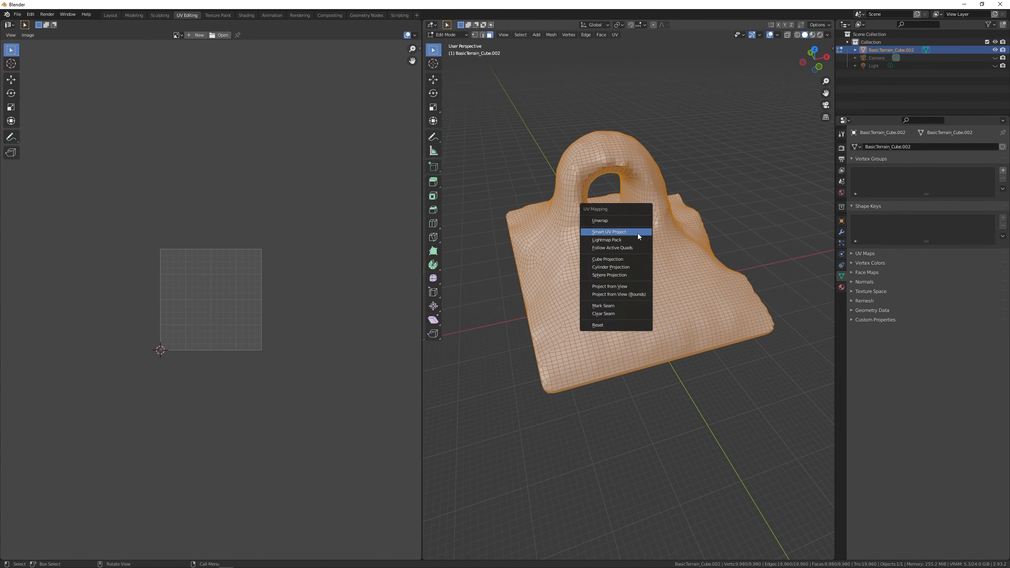
left_click(607, 233)
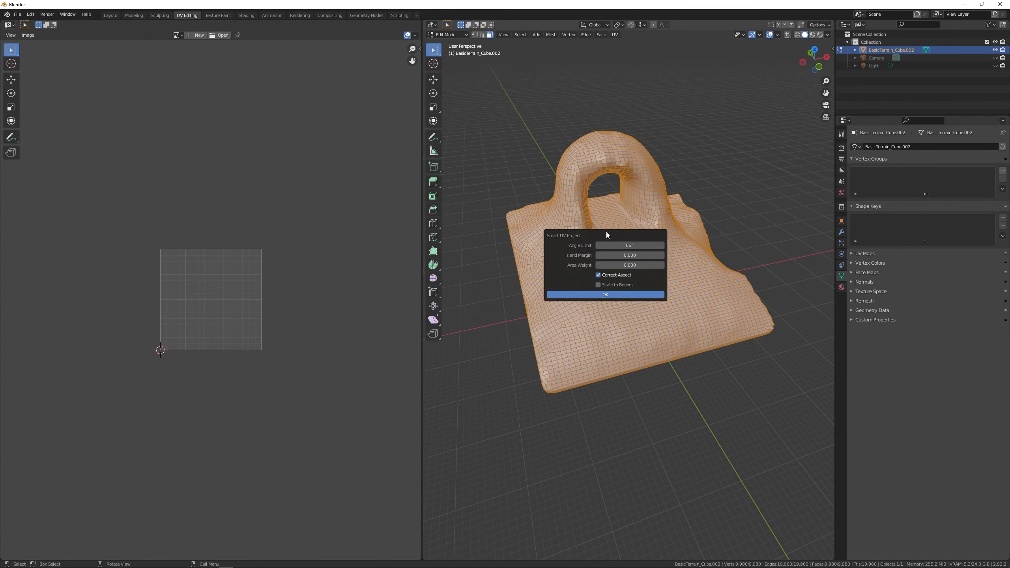
left_click(628, 256)
type("1")
key("Return")
left_click(614, 294)
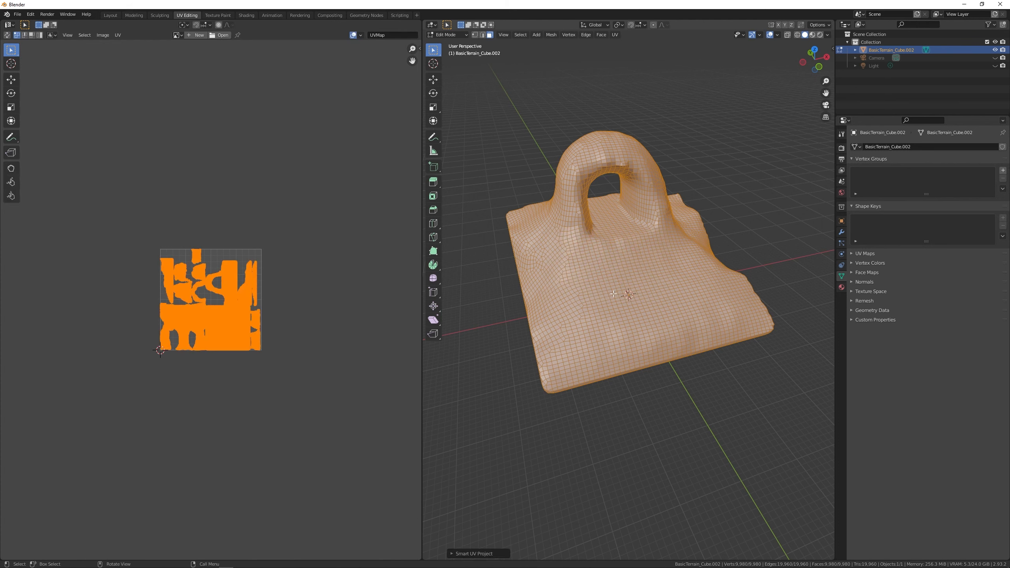
Examine the unwrapped UV islands and the spacing between them up close and as a whole layout.
scroll(258, 314, "up", 9)
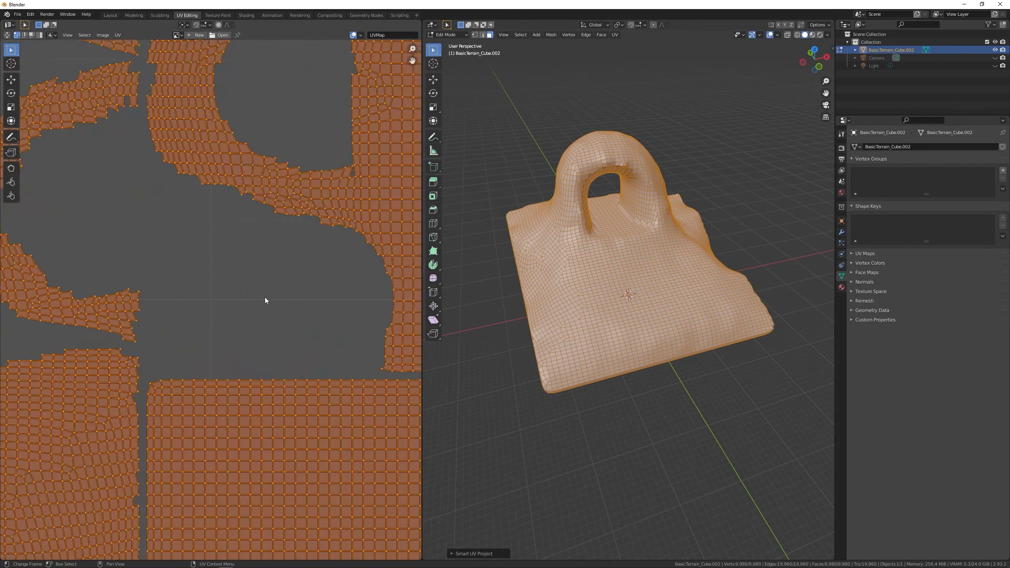
middle_click_drag(590, 237, 601, 221)
scroll(262, 259, "down", 6)
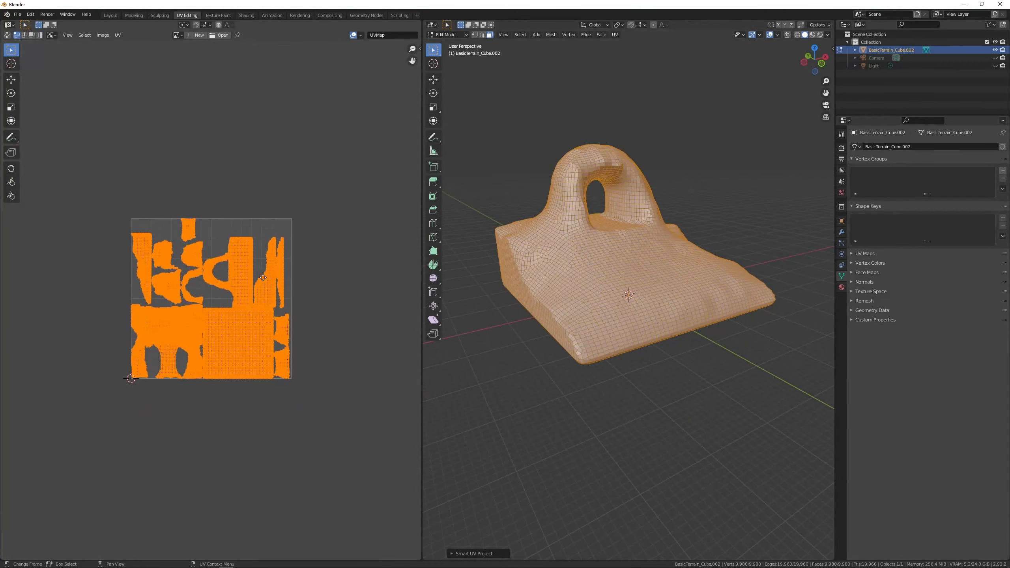
middle_click_drag(262, 280, 289, 249)
scroll(268, 273, "up", 5)
scroll(286, 237, "down", 2)
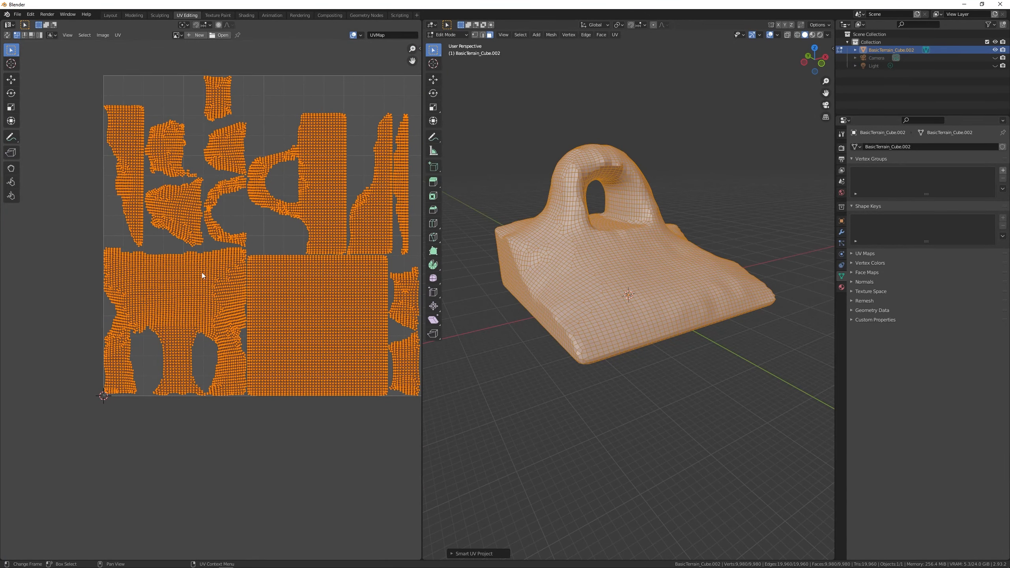
middle_click_drag(300, 232, 239, 271)
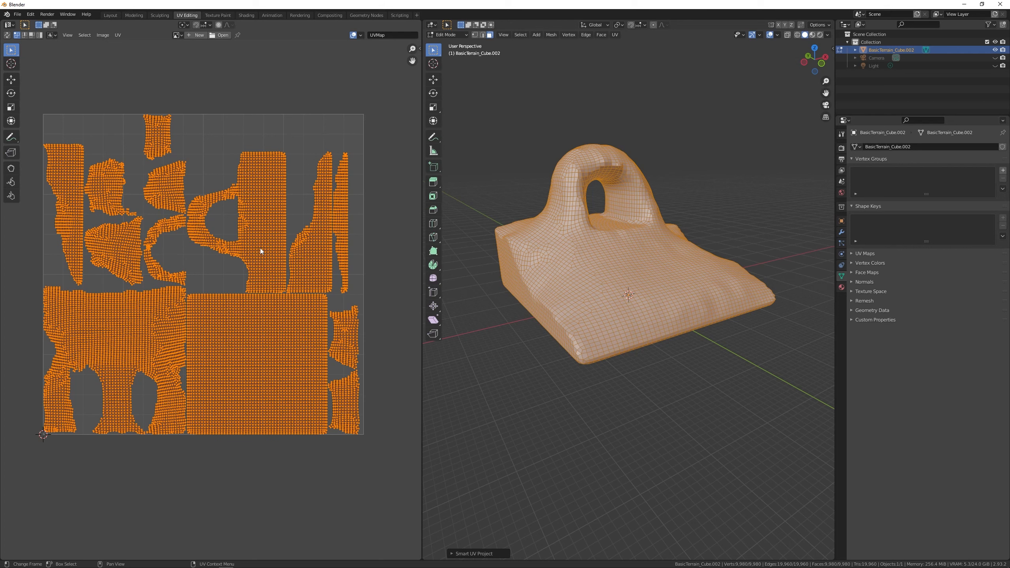
scroll(206, 296, "up", 10)
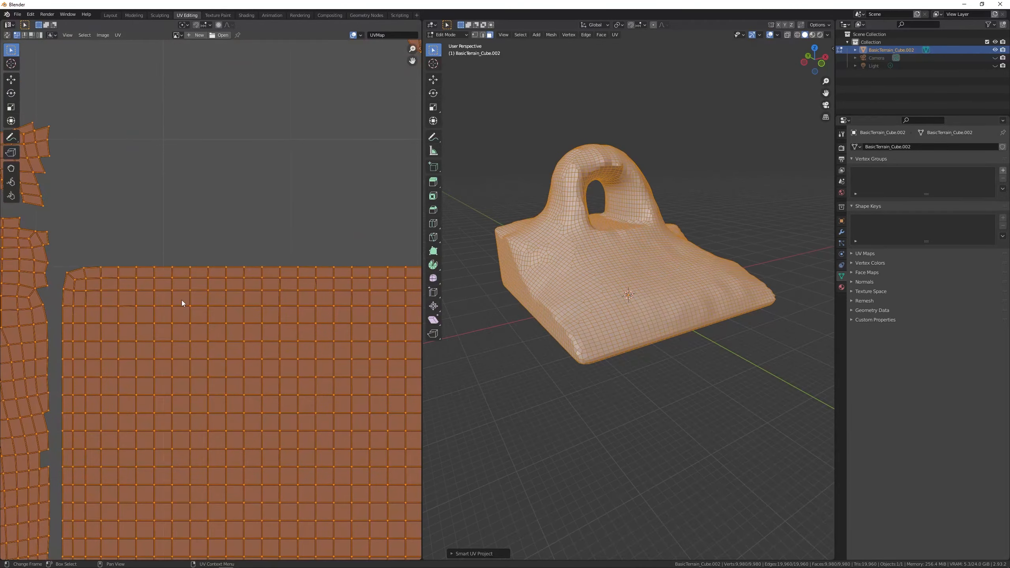
scroll(181, 295, "down", 5)
scroll(189, 297, "down", 6)
middle_click_drag(207, 296, 229, 290)
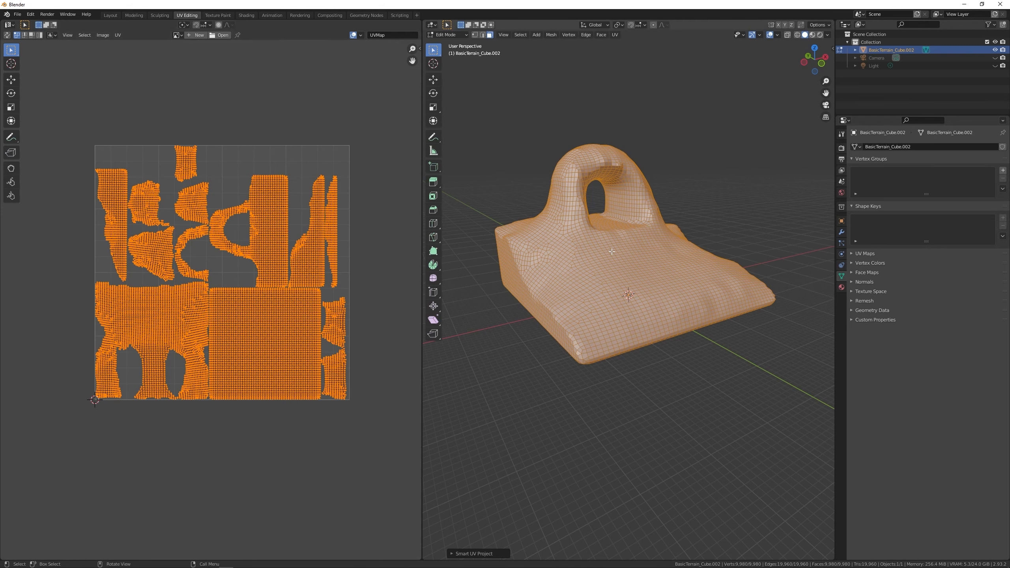
Open the Shading workspace and delete the Principled BSDF node from the terrain's material.
mouse_move(628, 263)
middle_mouse_down()
mouse_move(638, 258)
mouse_move(579, 254)
mouse_move(591, 255)
middle_mouse_up()
scroll(591, 255, "up", 2)
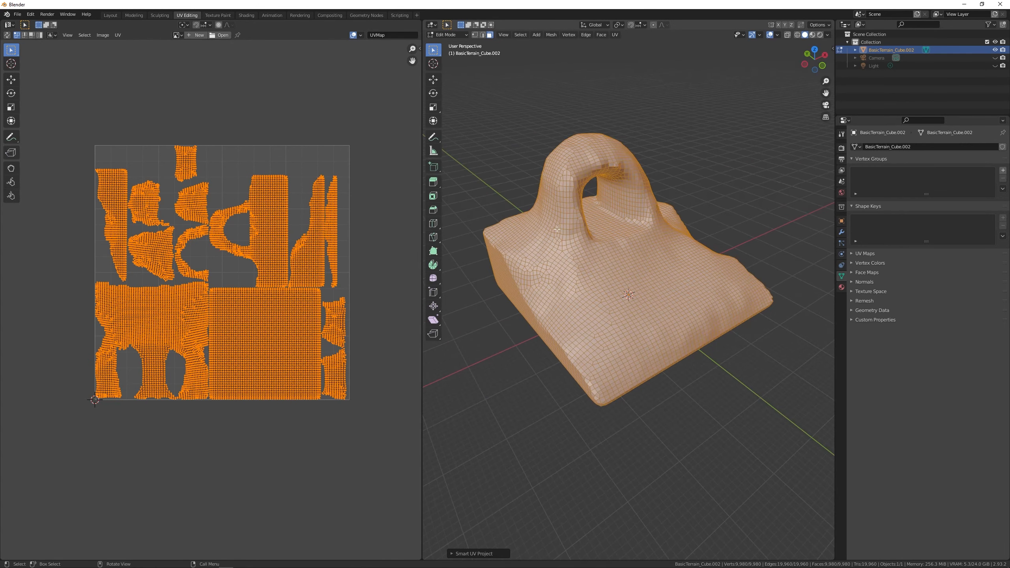
left_click(247, 15)
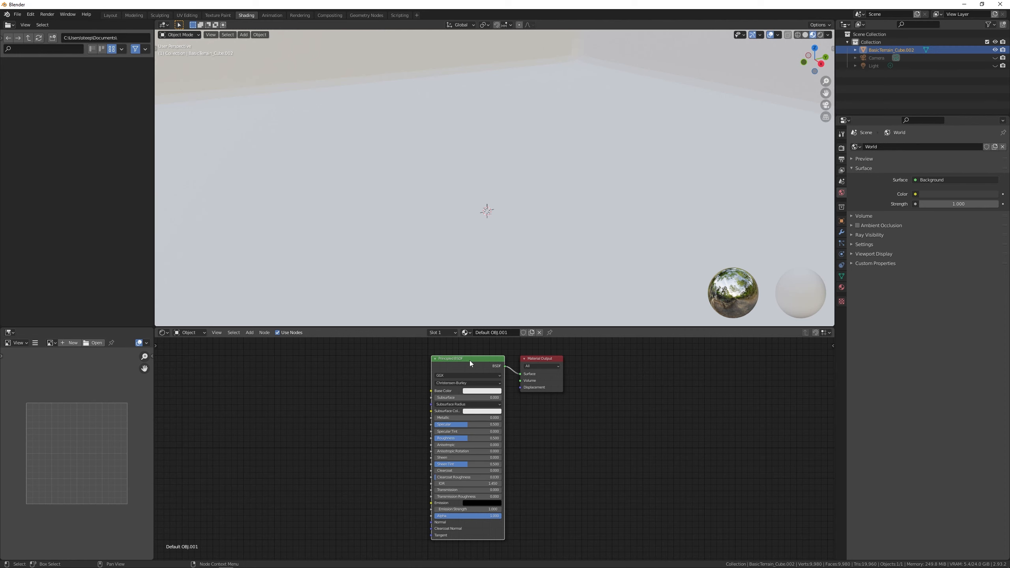
key("x")
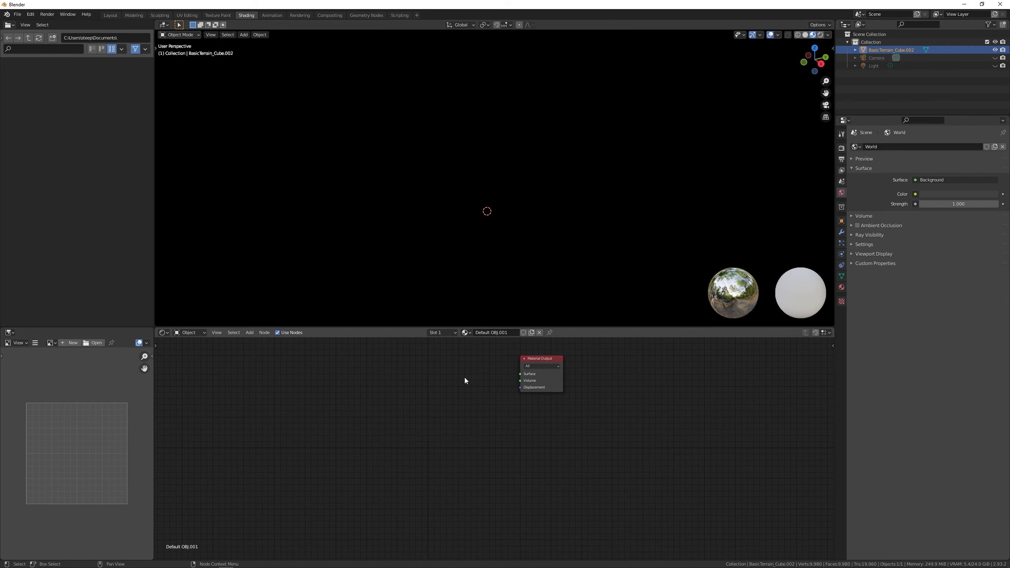
Add an Emission shader node and connect its output to the Material Output's Surface input.
key("shift+a")
mouse_move(462, 378)
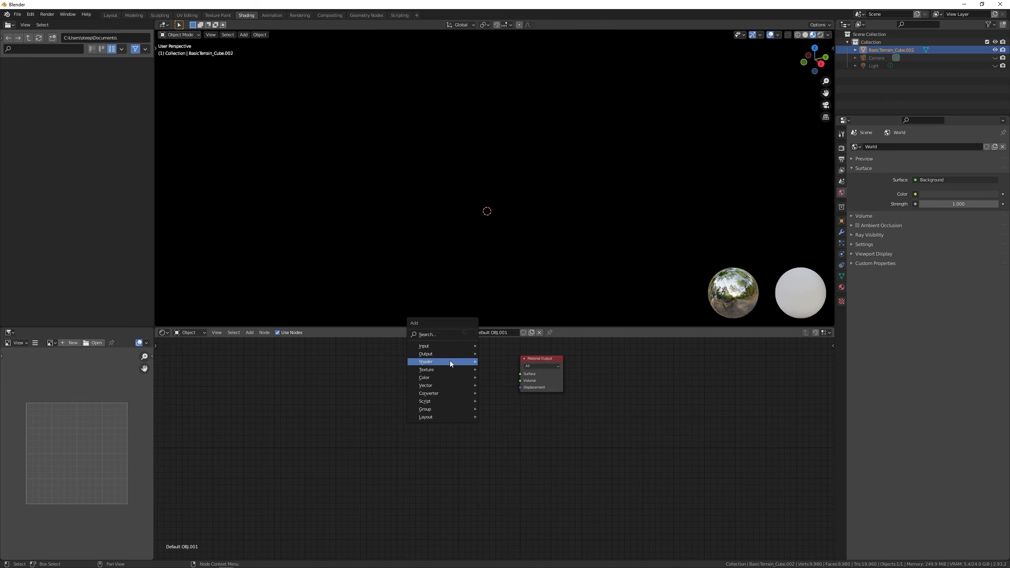
left_click(509, 387)
left_click(436, 366)
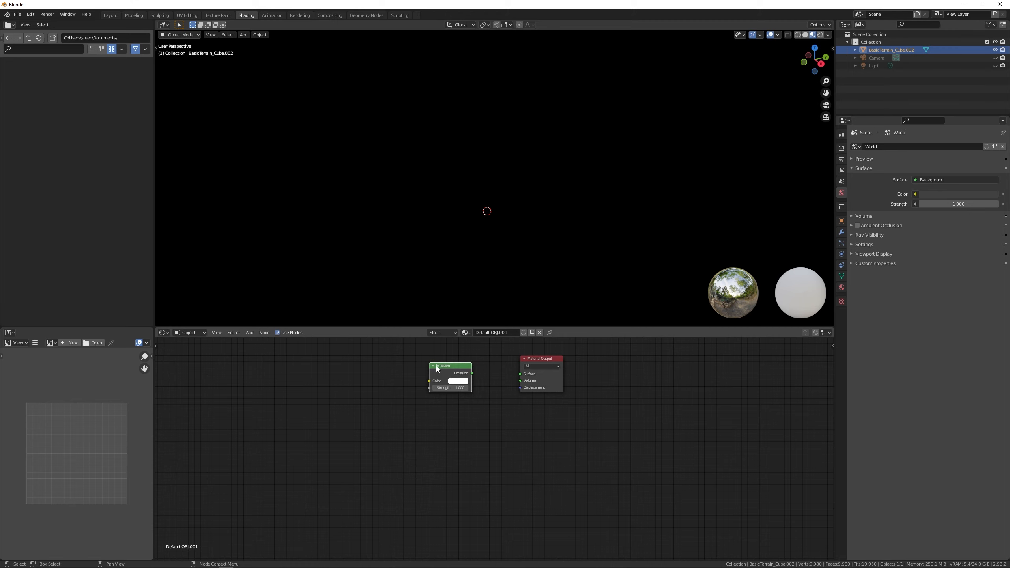
left_click_drag(472, 374, 518, 375)
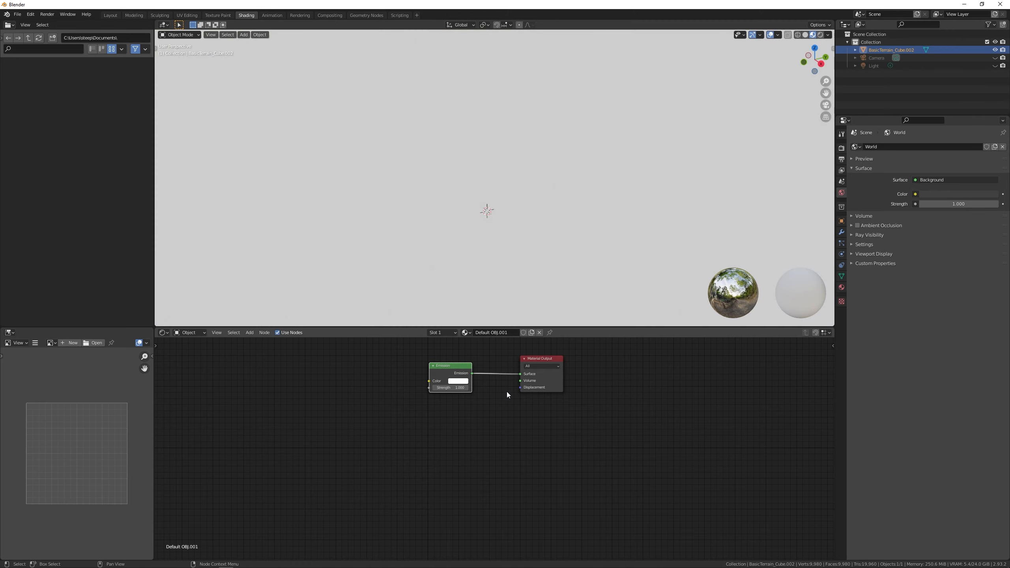
Add an Image Texture with Mapping and Texture Coordinate nodes to the Emission color, and feed the Mapping vector from the Generated coordinates.
scroll(438, 397, "down", 2)
middle_click_drag(442, 398, 494, 423)
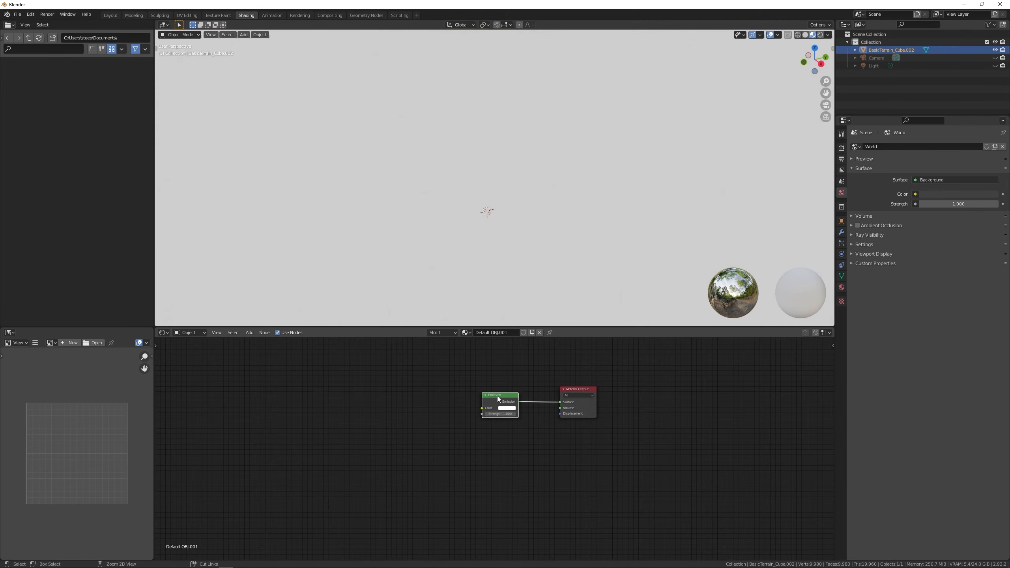
key("ctrl+t")
left_click_drag(463, 384, 399, 373)
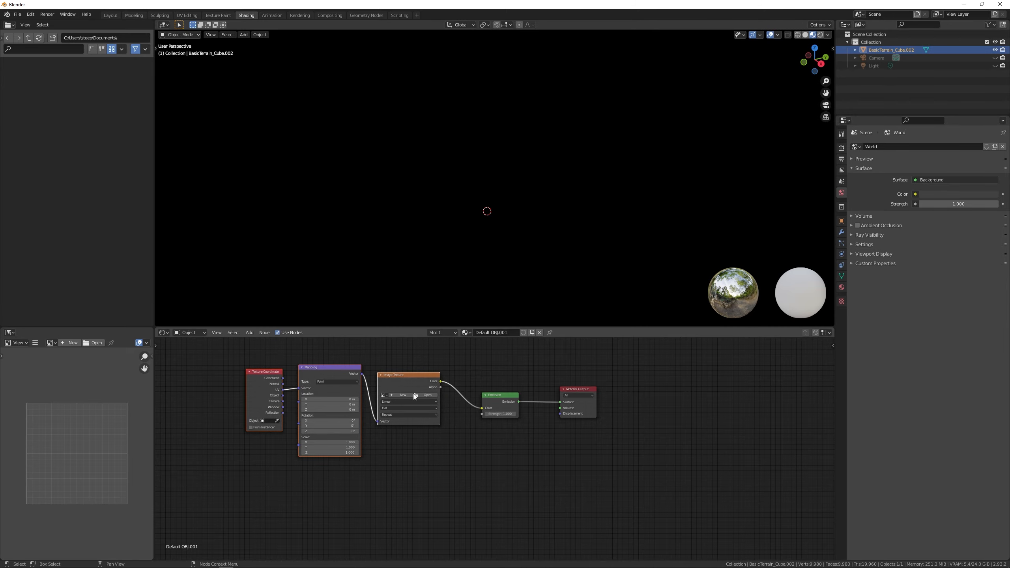
scroll(408, 442, "up", 3)
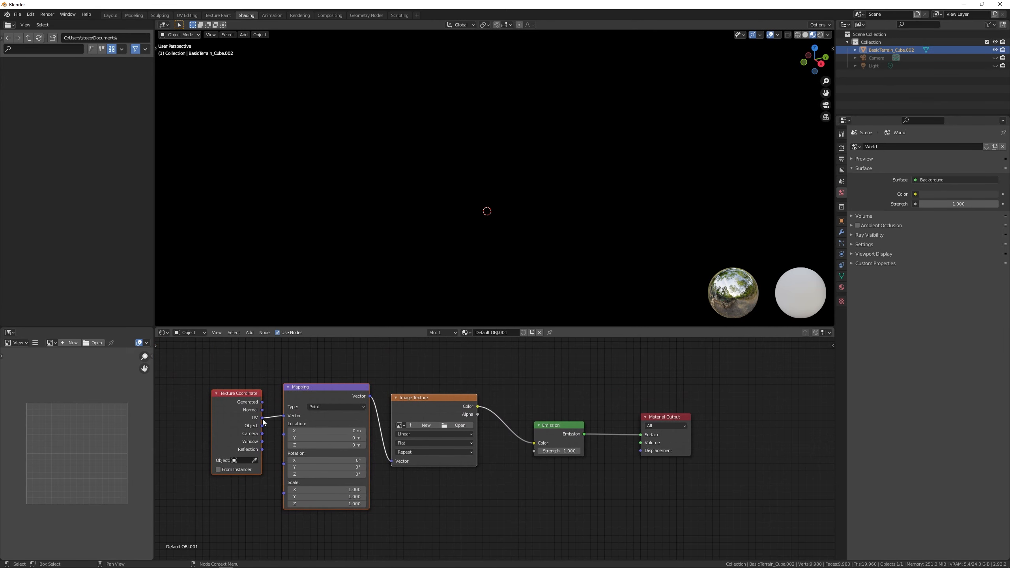
left_click_drag(262, 402, 283, 416)
Load the dark rock 4K albedo image from the textures folder into the Image Texture node.
left_click(457, 425)
left_click(237, 344)
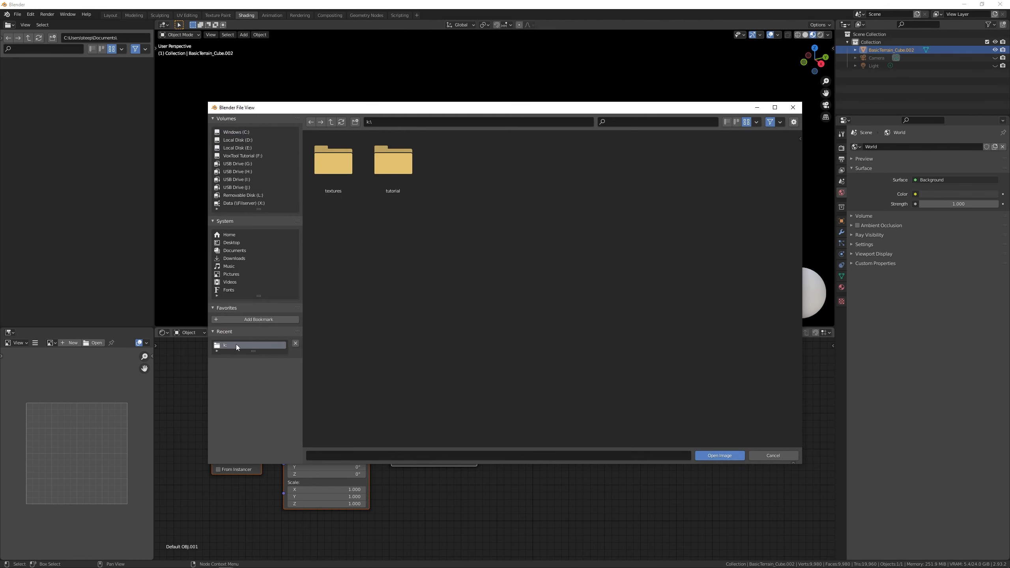
double_click(337, 164)
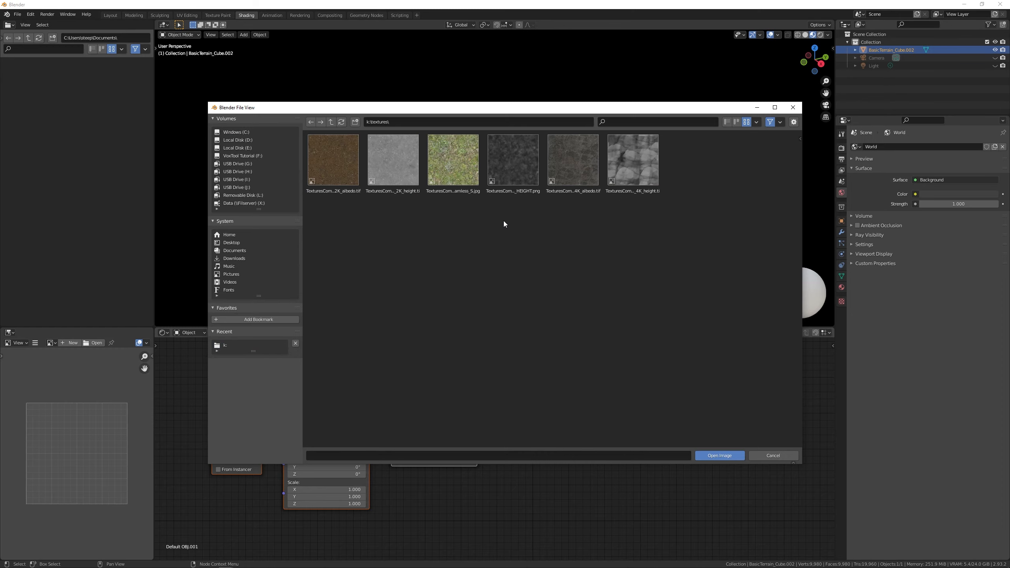
double_click(581, 169)
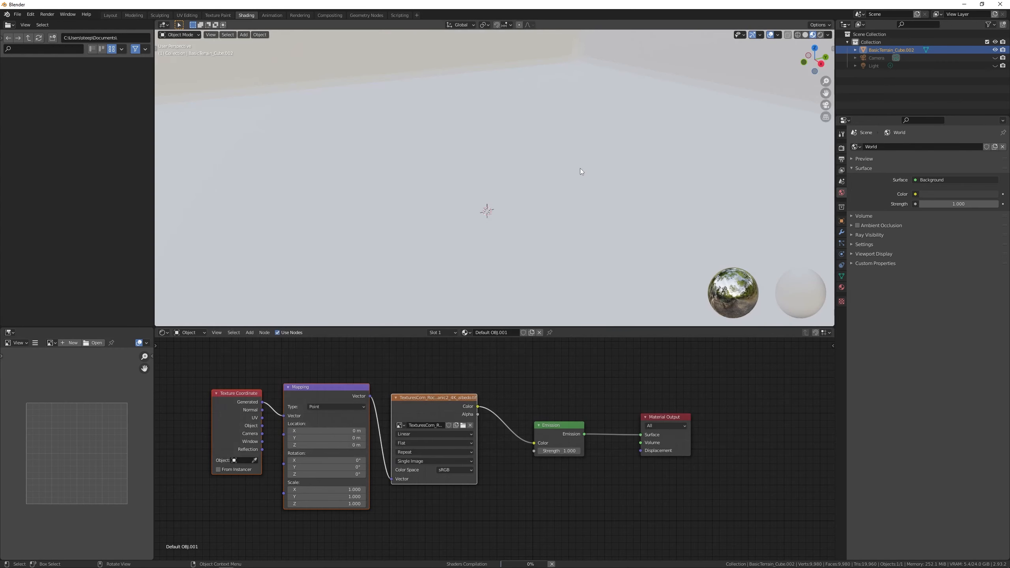
Set the rock Image Texture's projection to Box and inspect the texture on the terrain from several sides.
scroll(550, 242, "down", 10)
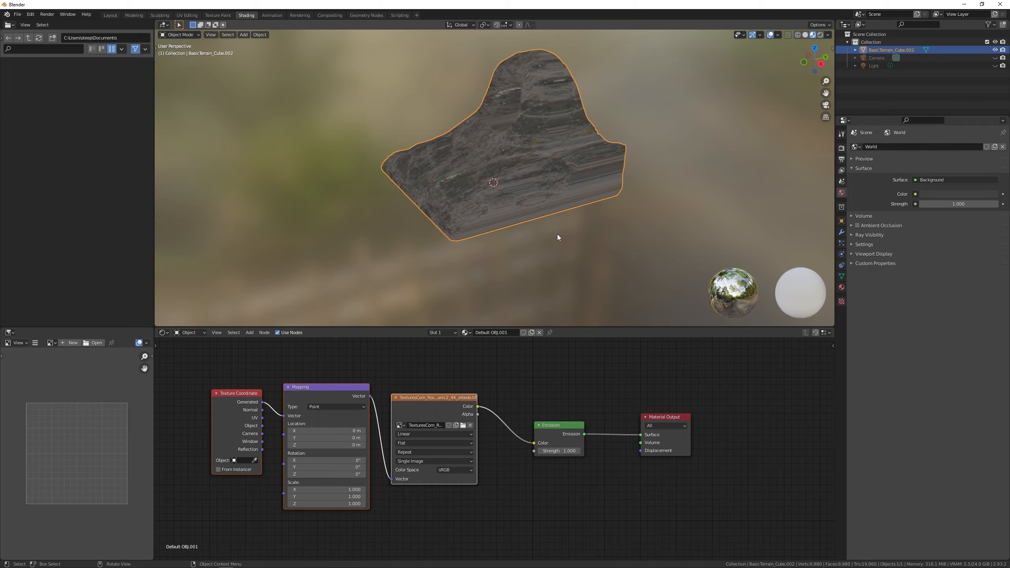
middle_click_drag(557, 234, 598, 227)
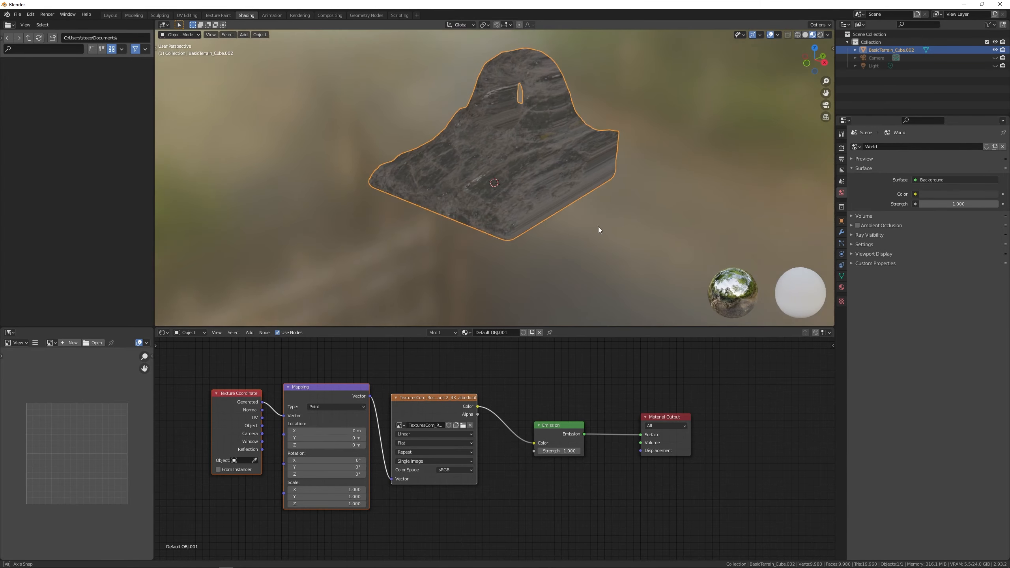
scroll(578, 184, "up", 3)
middle_click_drag(577, 184, 543, 206)
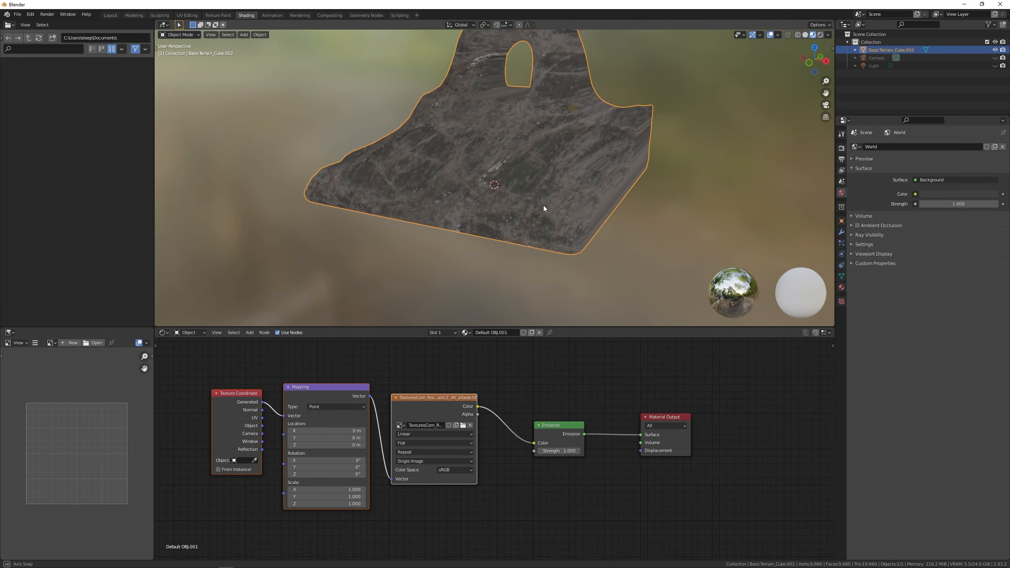
middle_click_drag(534, 161, 526, 183)
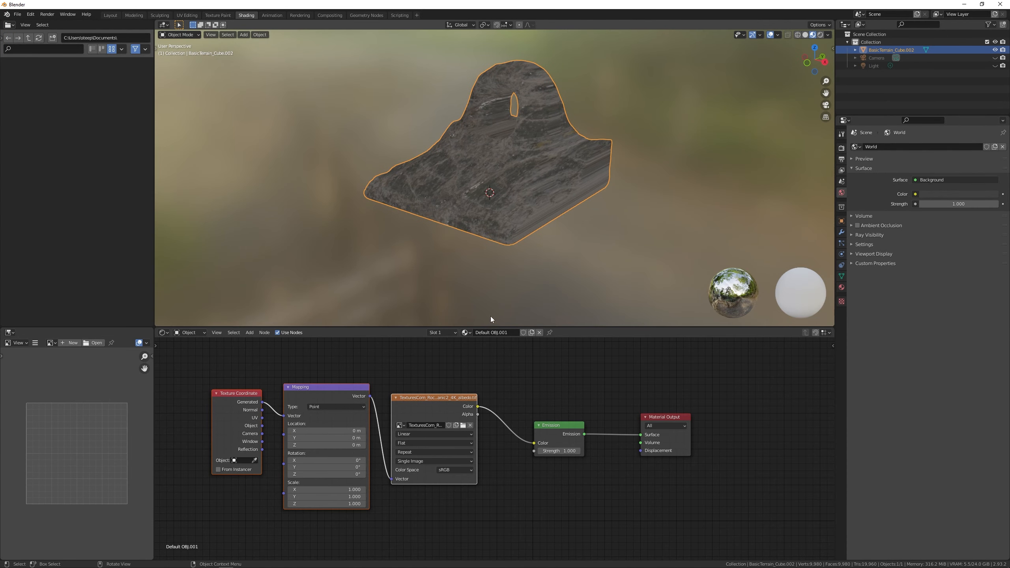
left_click(468, 444)
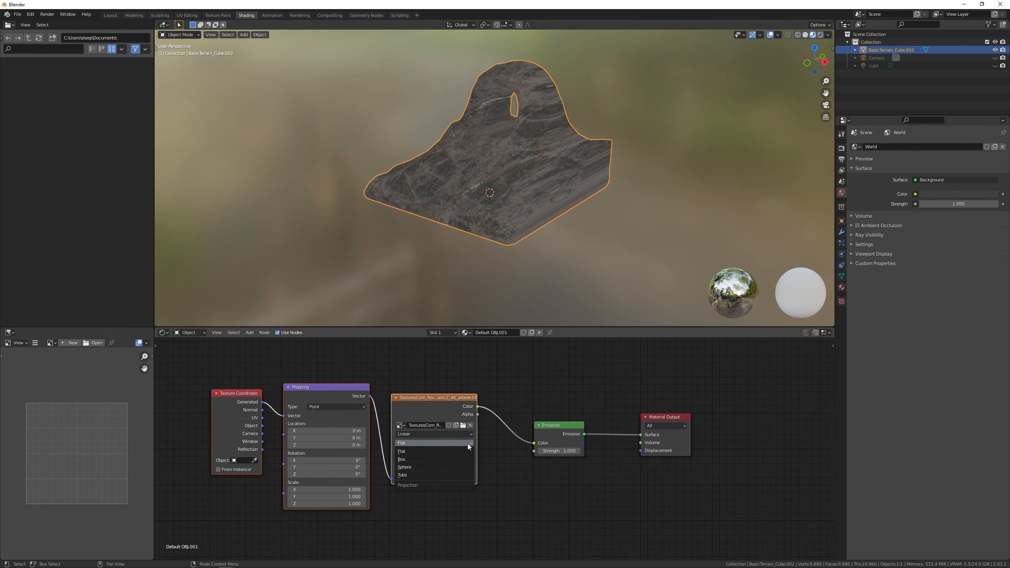
left_click(437, 458)
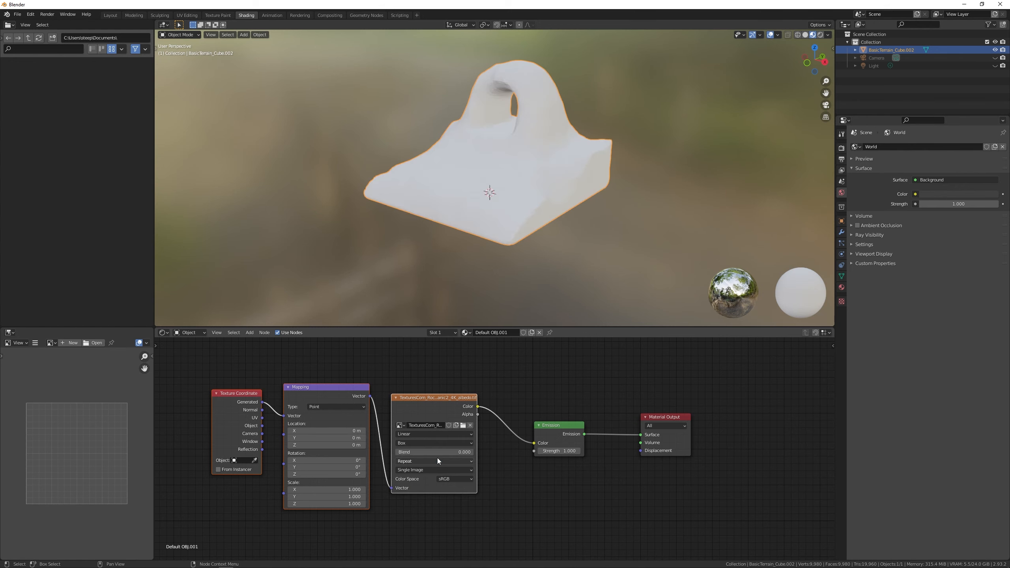
mouse_move(518, 271)
middle_mouse_down()
mouse_move(469, 272)
mouse_move(525, 271)
middle_mouse_up()
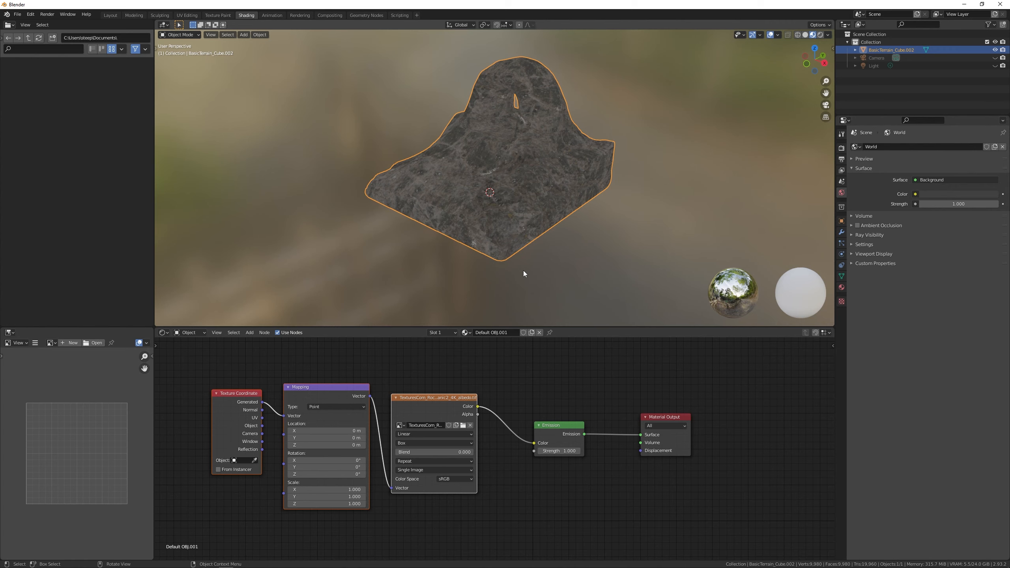
middle_click_drag(525, 272, 494, 165)
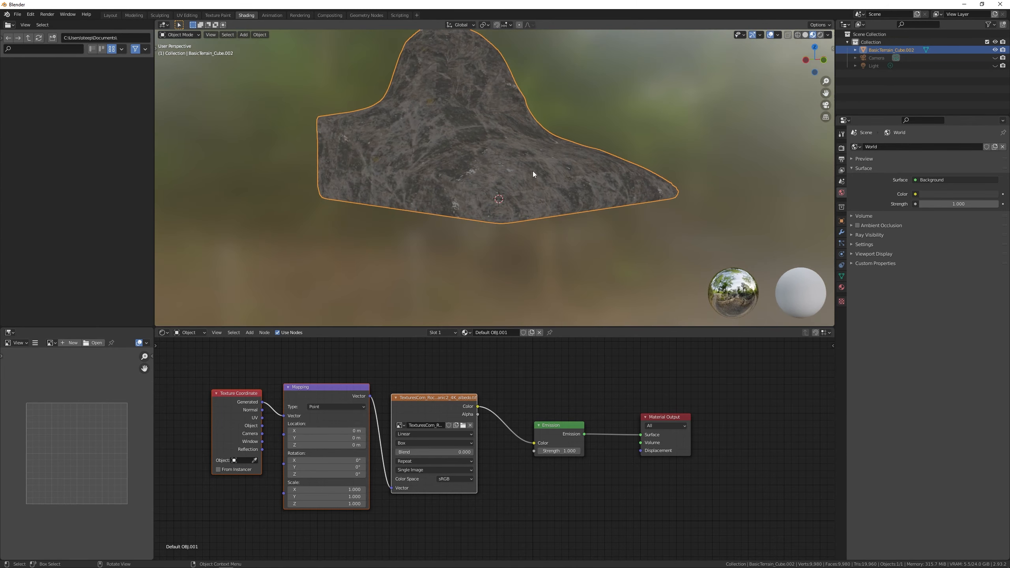
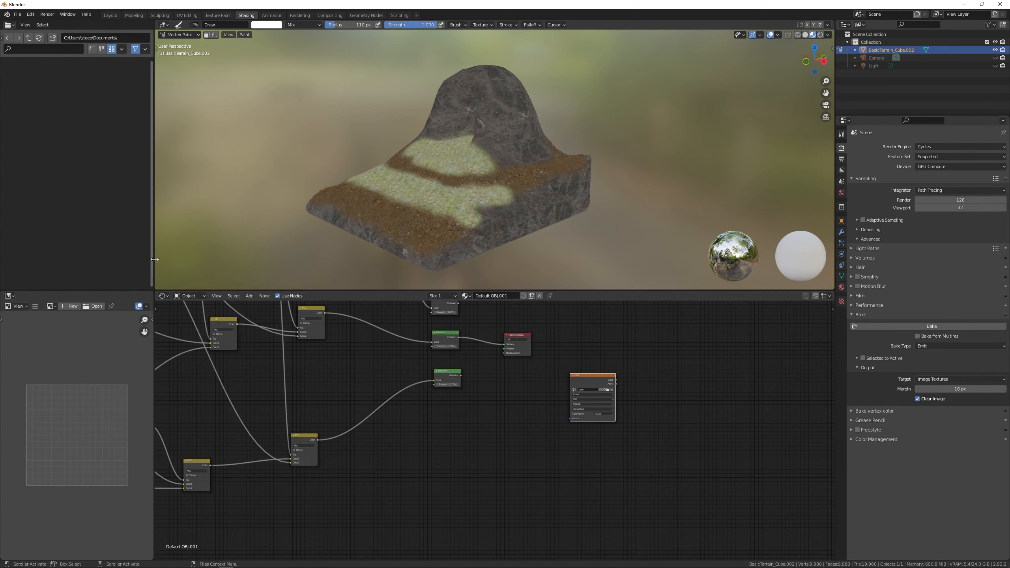
Widen the image editor area, bake the terrain's Emit pass into the color image, and inspect the baked texture.
left_click_drag(154, 259, 368, 253)
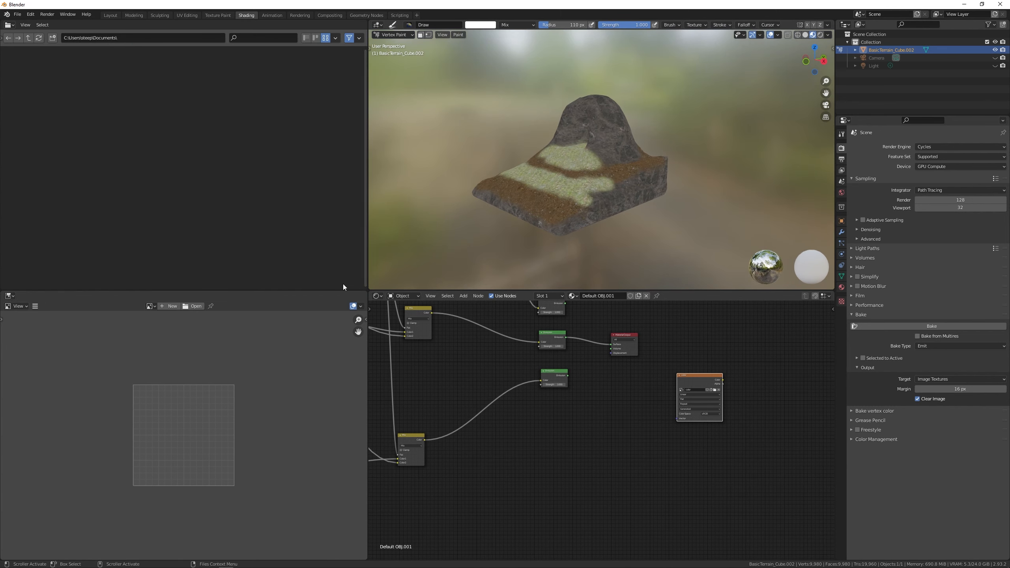
left_click(892, 326)
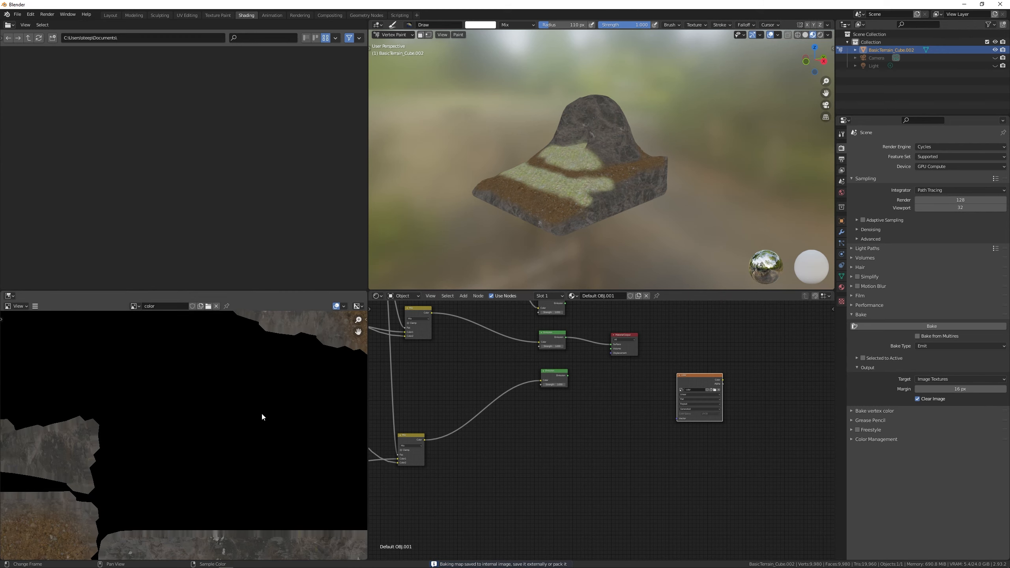
scroll(257, 410, "down", 6)
scroll(179, 447, "up", 9)
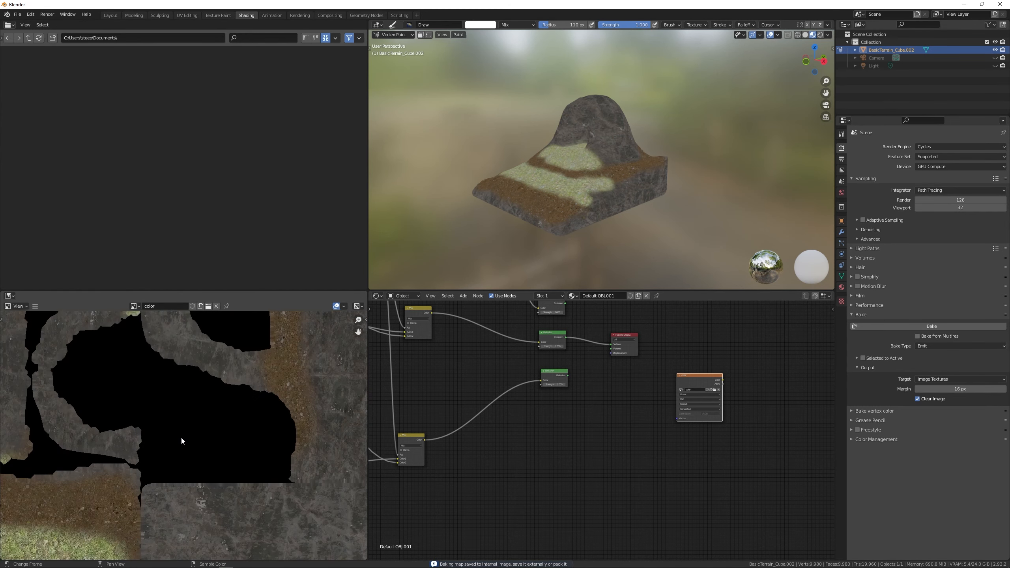
scroll(183, 427, "down", 6)
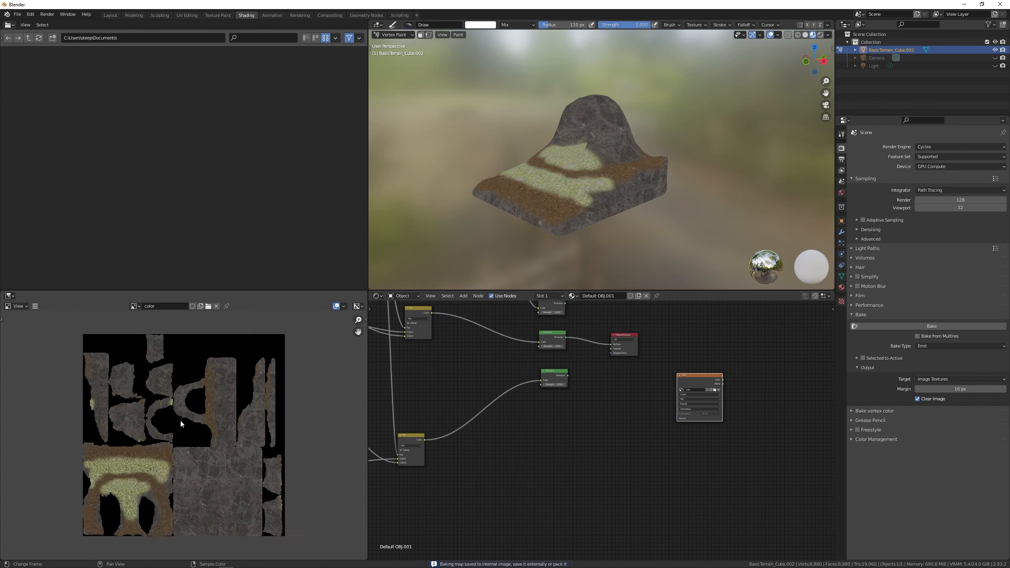
scroll(179, 420, "down", 1)
In the UV Editing workspace, examine the baked color texture beneath the UV islands and the bake margin around their edges.
left_click(187, 15)
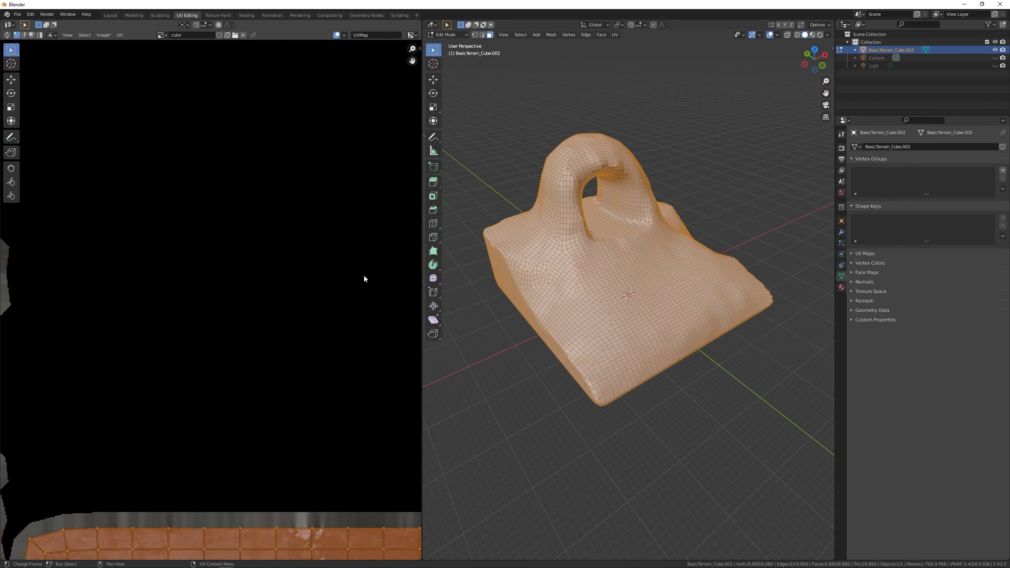
scroll(577, 294, "down", 6)
scroll(578, 293, "up", 3)
scroll(345, 297, "down", 11)
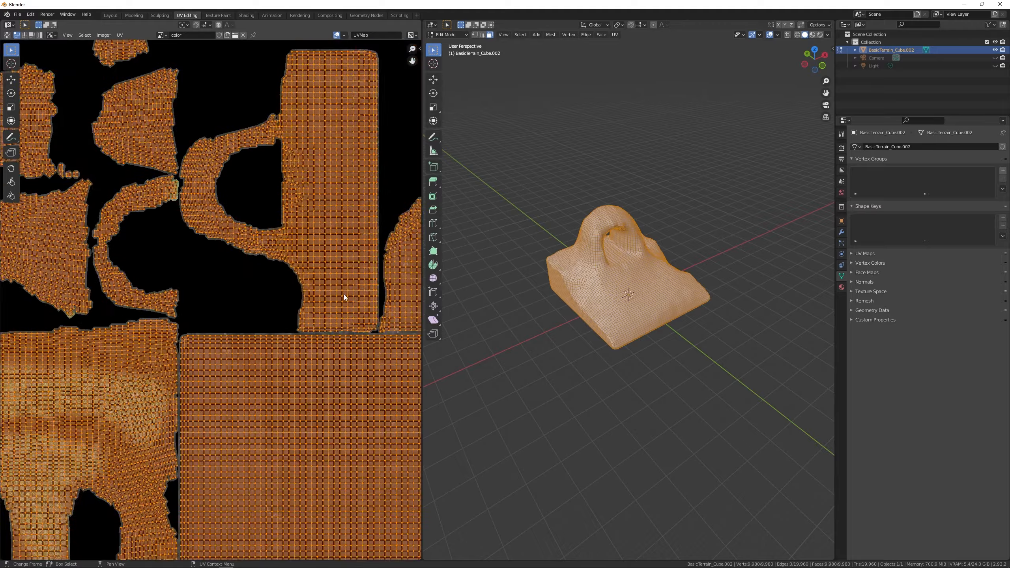
middle_click_drag(218, 354, 255, 306)
scroll(256, 306, "up", 8)
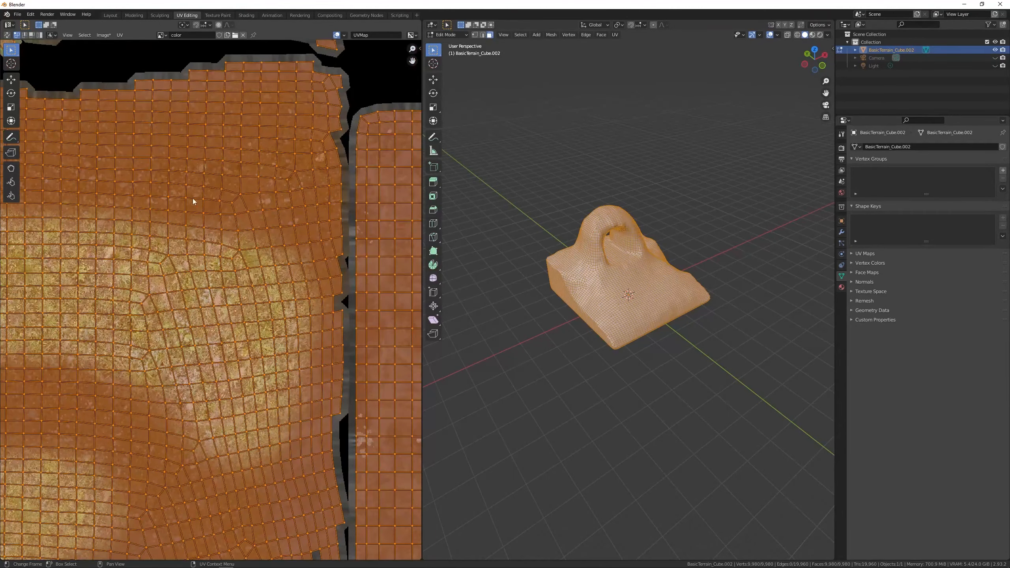
scroll(243, 278, "down", 4)
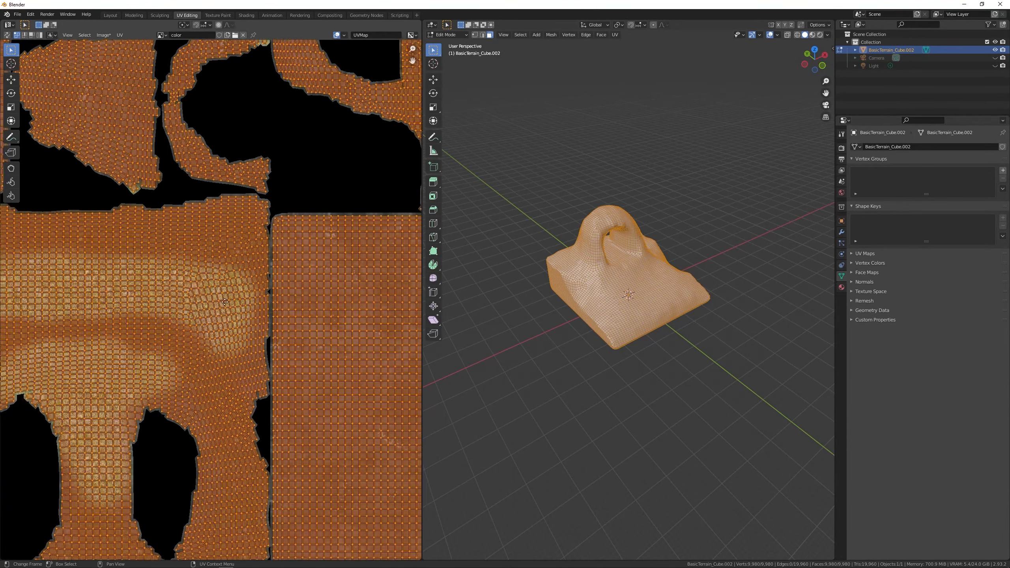
scroll(192, 302, "up", 6)
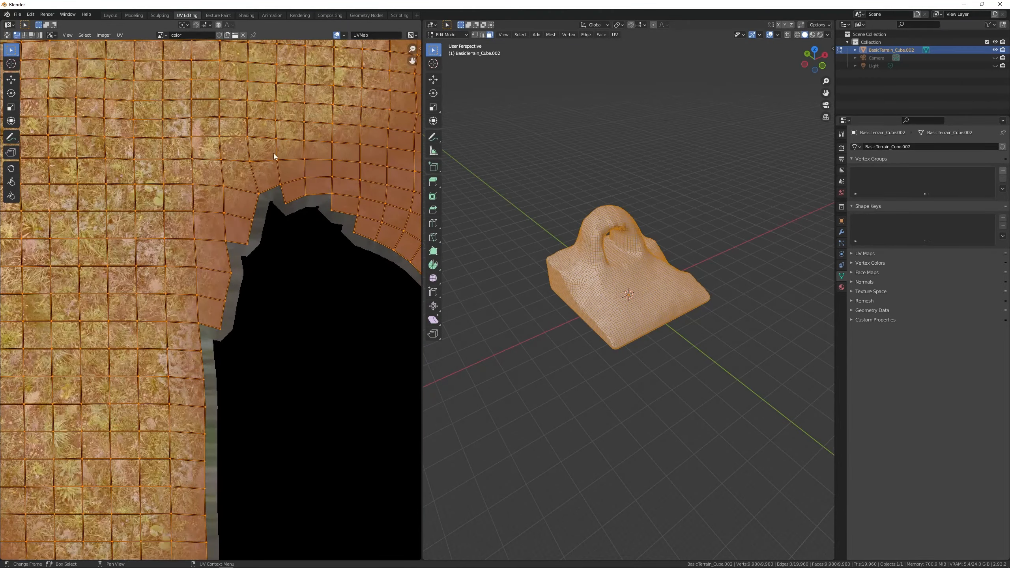
scroll(295, 183, "down", 8)
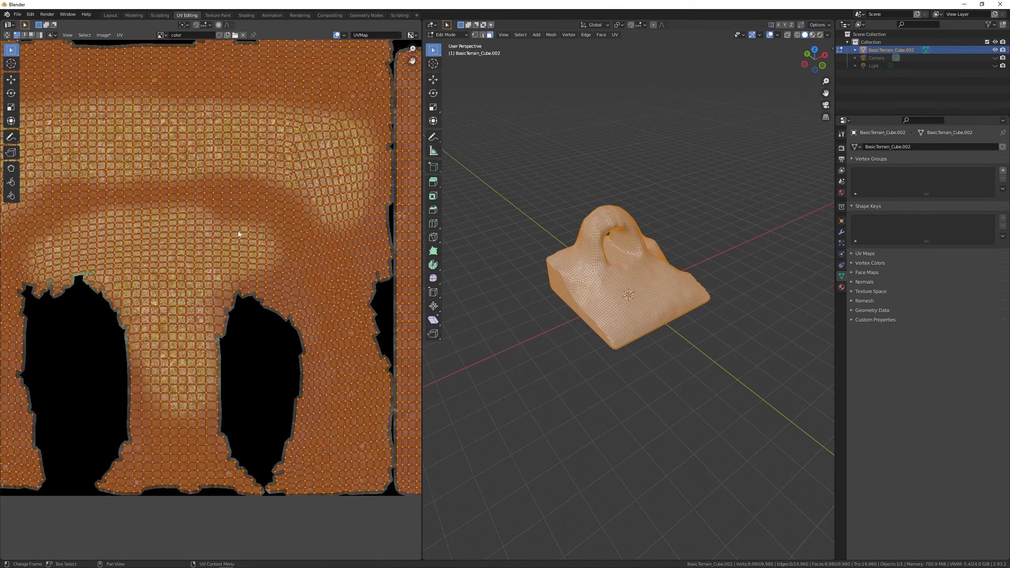
scroll(262, 250, "up", 3)
scroll(214, 292, "down", 4)
middle_click_drag(294, 190, 230, 246)
scroll(213, 296, "up", 8)
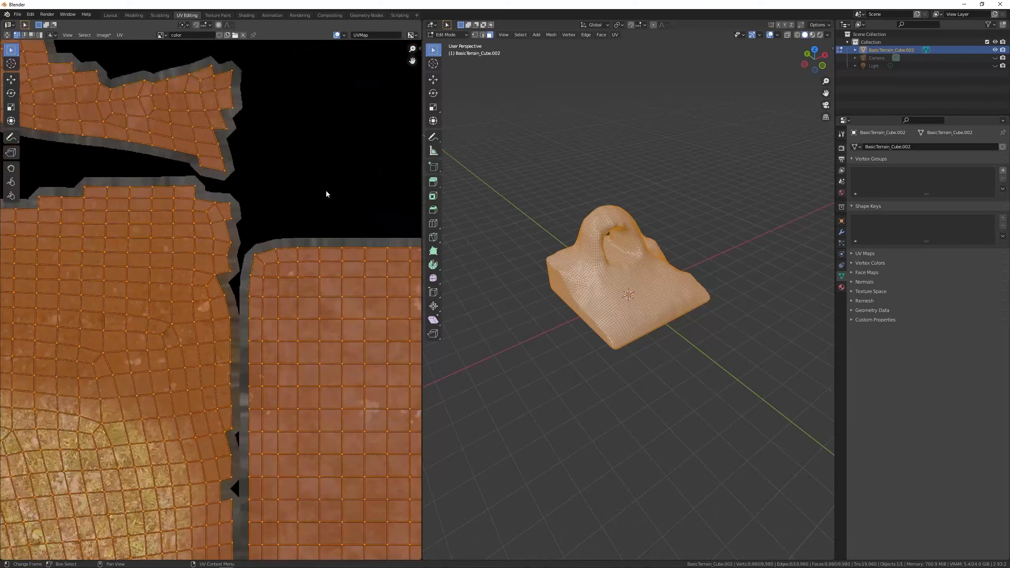
mouse_move(323, 165)
middle_mouse_down()
mouse_move(233, 277)
mouse_move(202, 338)
middle_mouse_up()
middle_click_drag(327, 184, 230, 328)
middle_click_drag(262, 227, 213, 307)
scroll(212, 306, "down", 4)
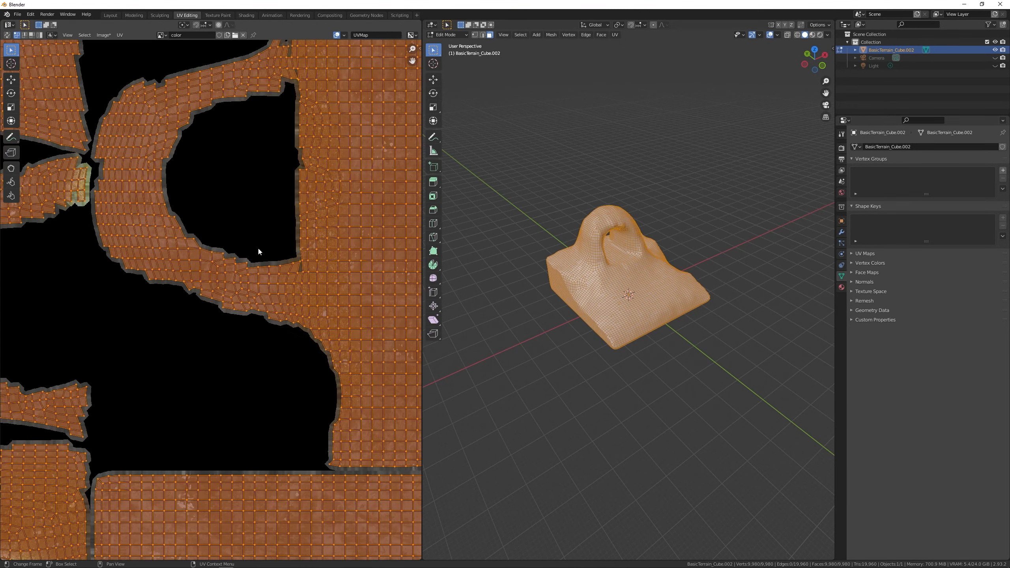
middle_click_drag(259, 250, 250, 296)
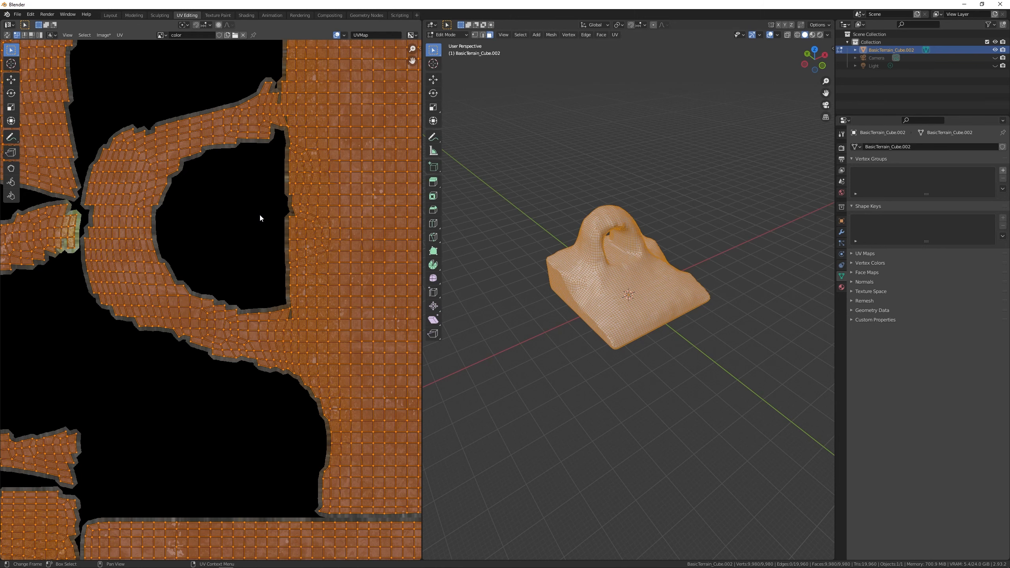
scroll(258, 218, "down", 3)
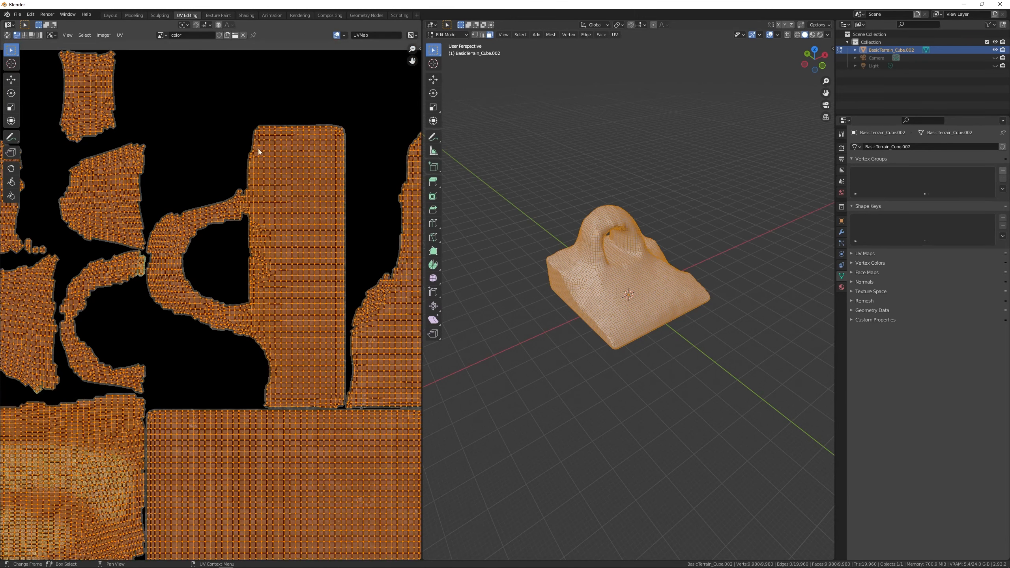
Back in the Shading workspace, save the baked color image as color.png in the k:\ folder.
left_click(247, 15)
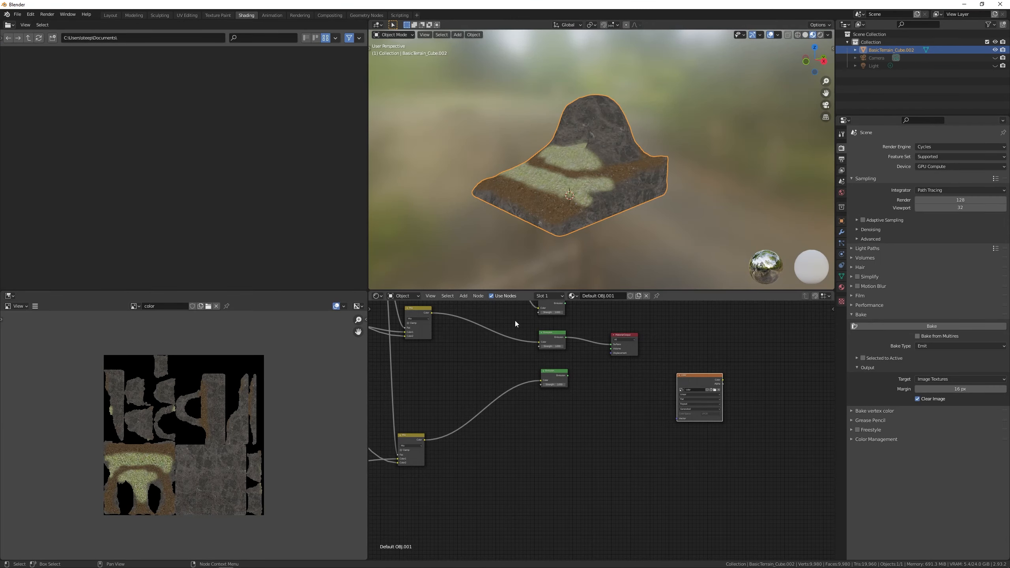
left_click(36, 306)
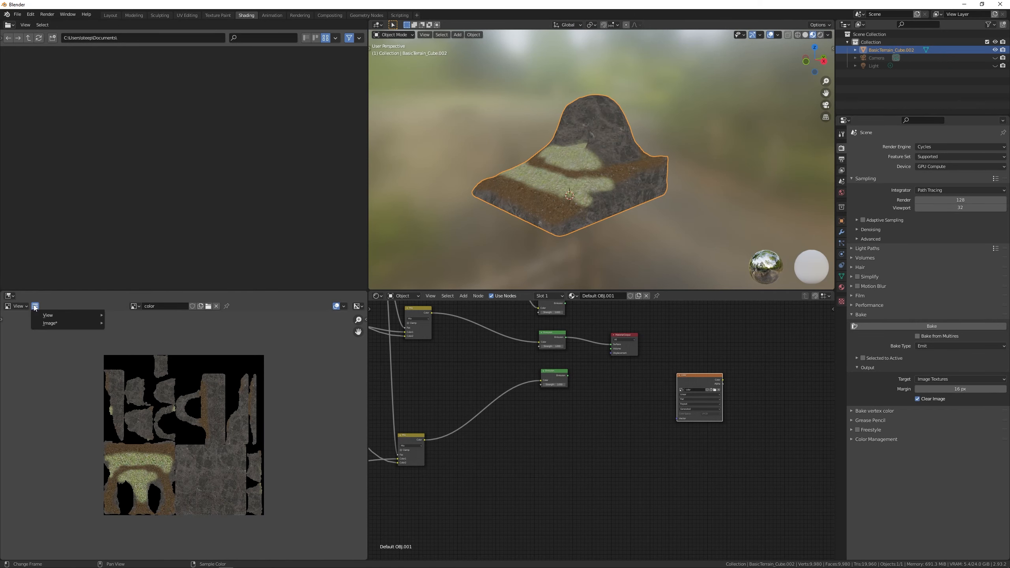
mouse_move(60, 323)
left_click(133, 385)
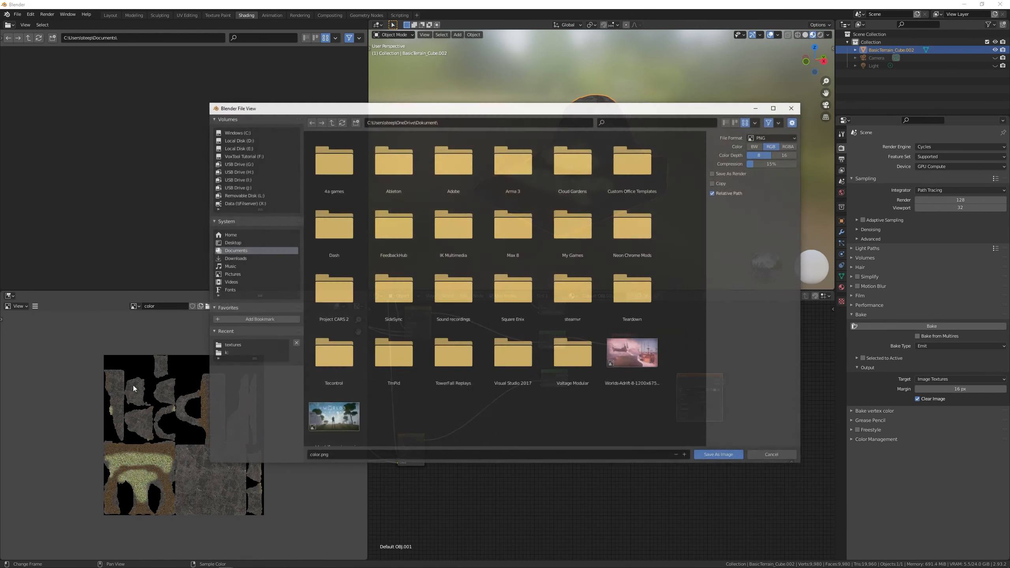
left_click(231, 354)
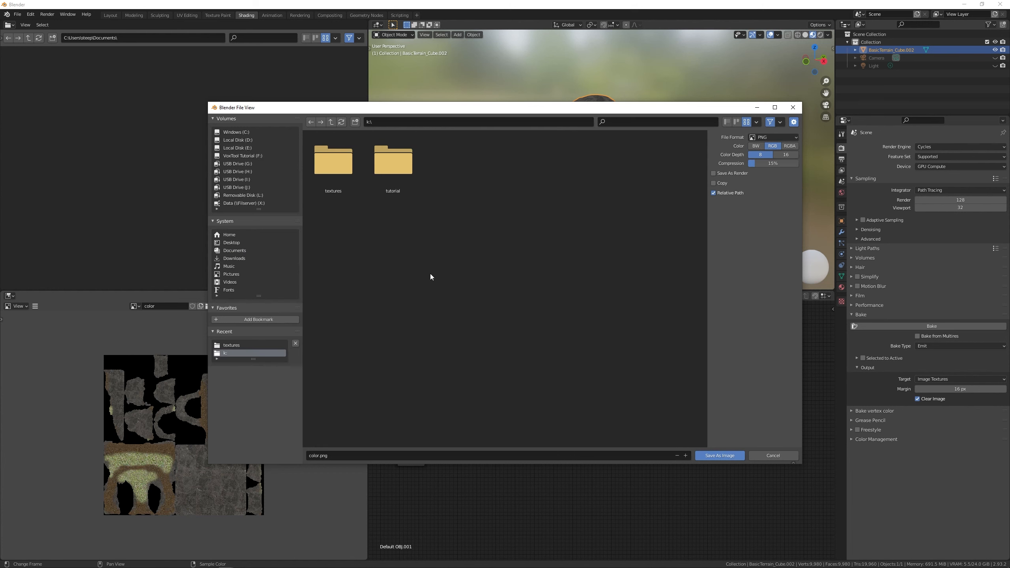
left_click(722, 457)
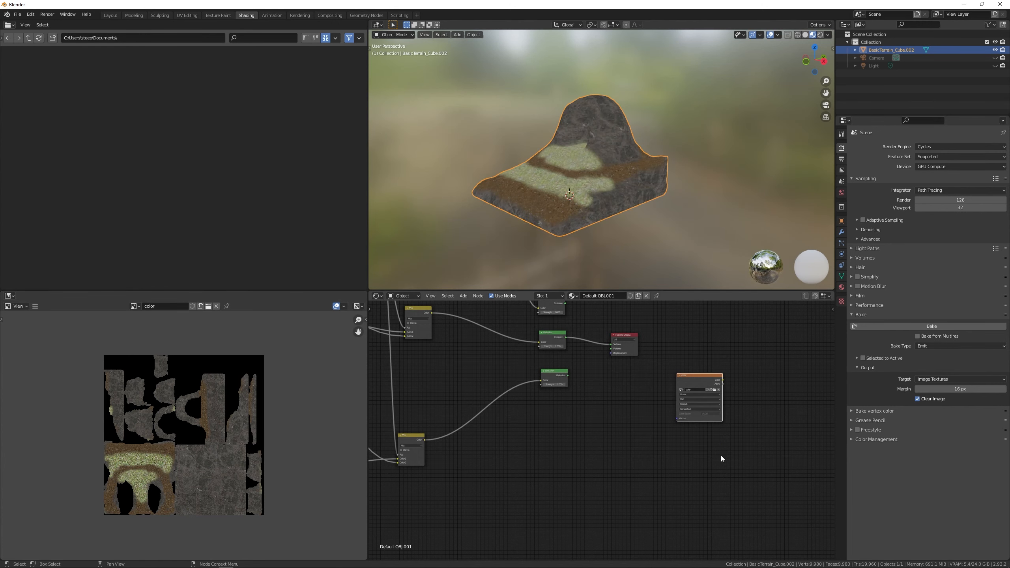
Create a new blank 4096 × 4096 px image named displacement in the unconnected bake target Image Texture node.
scroll(696, 390, "up", 2)
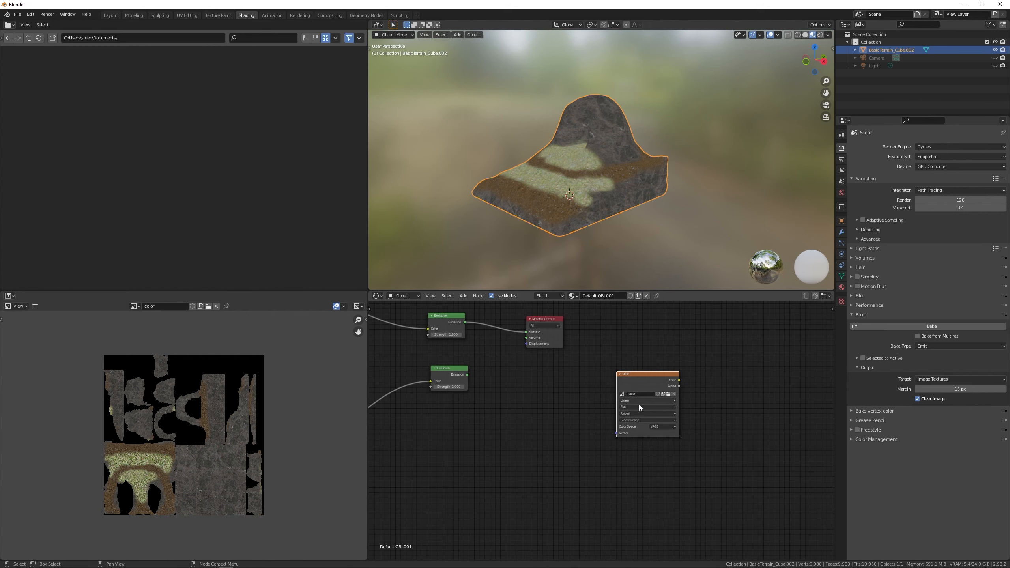
left_click(665, 396)
left_click(686, 405)
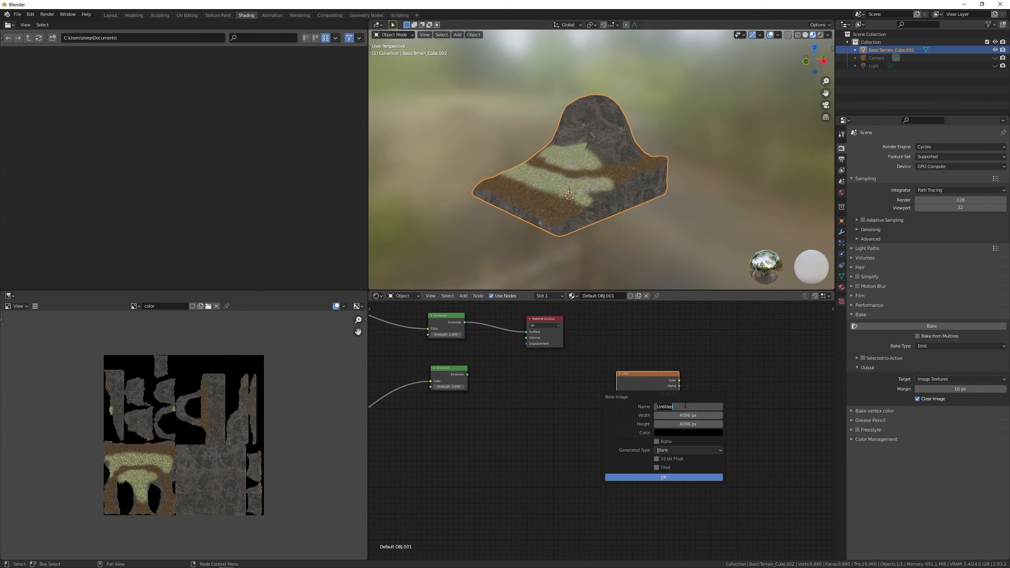
type("displacement")
key("Return")
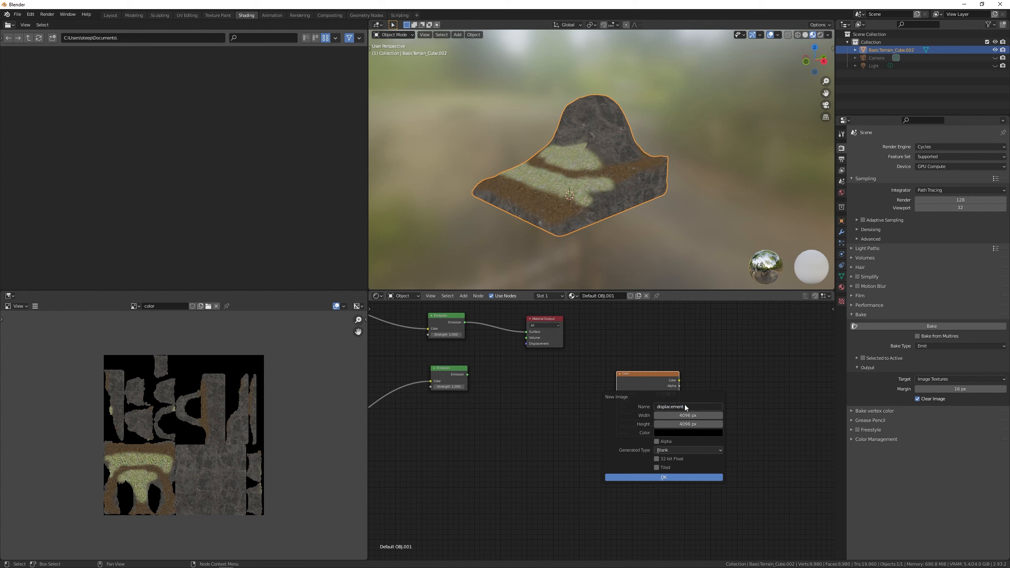
left_click(683, 478)
Connect the displacement Emission node to the Material Output's Surface input and view the terrain from a higher angle.
middle_click_drag(613, 346, 553, 400)
left_click_drag(462, 427, 521, 384)
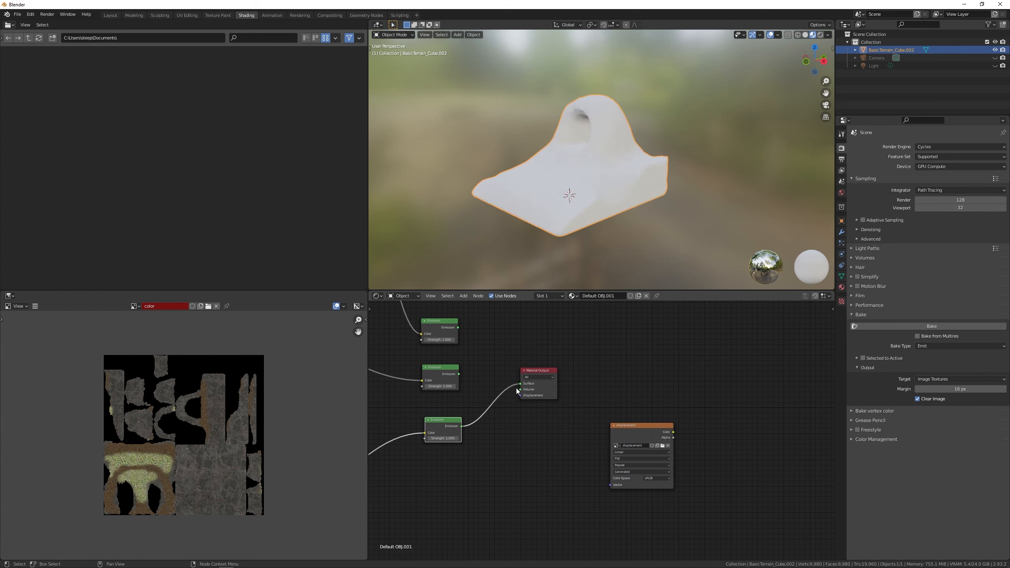
middle_click_drag(622, 180, 616, 202)
Bake the Emit pass into the displacement image and inspect the baked result up close.
left_click(632, 431)
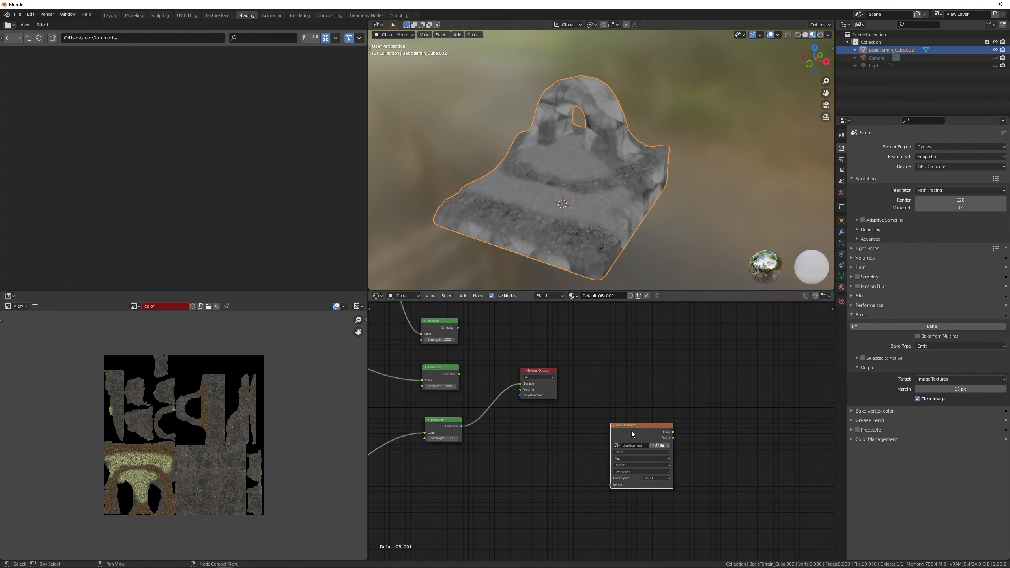
left_click(893, 326)
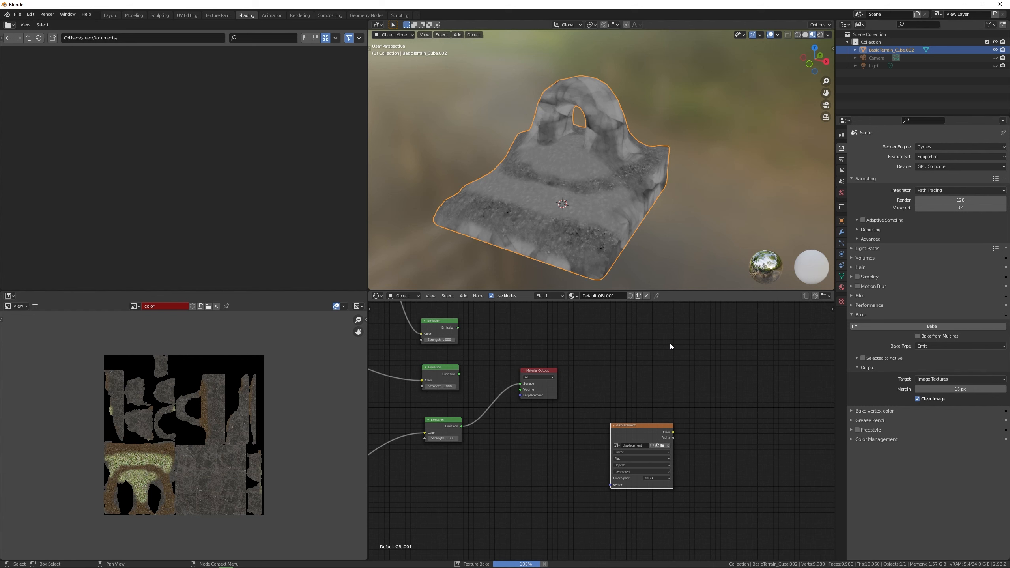
scroll(205, 443, "up", 5)
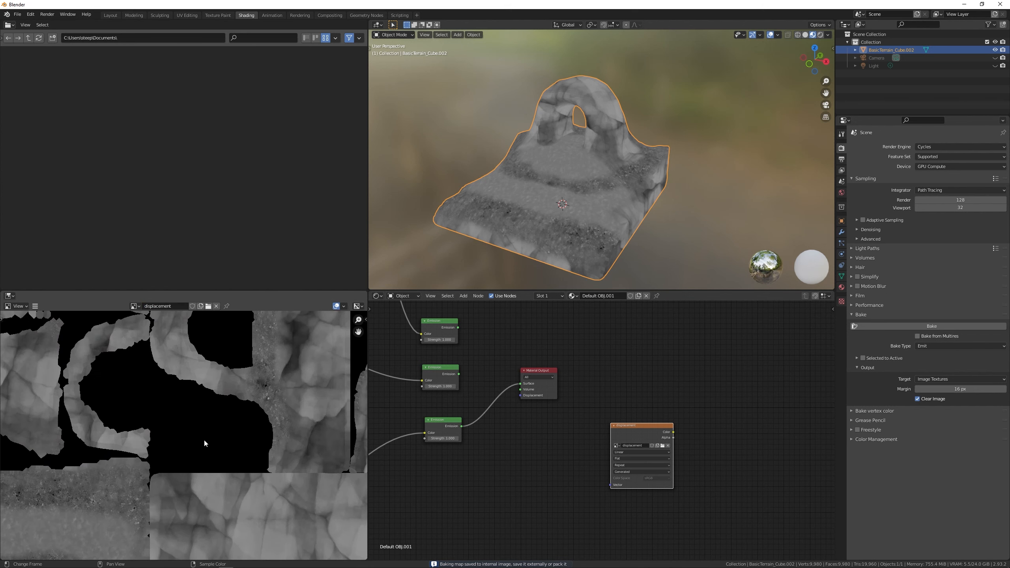
scroll(200, 410, "down", 5)
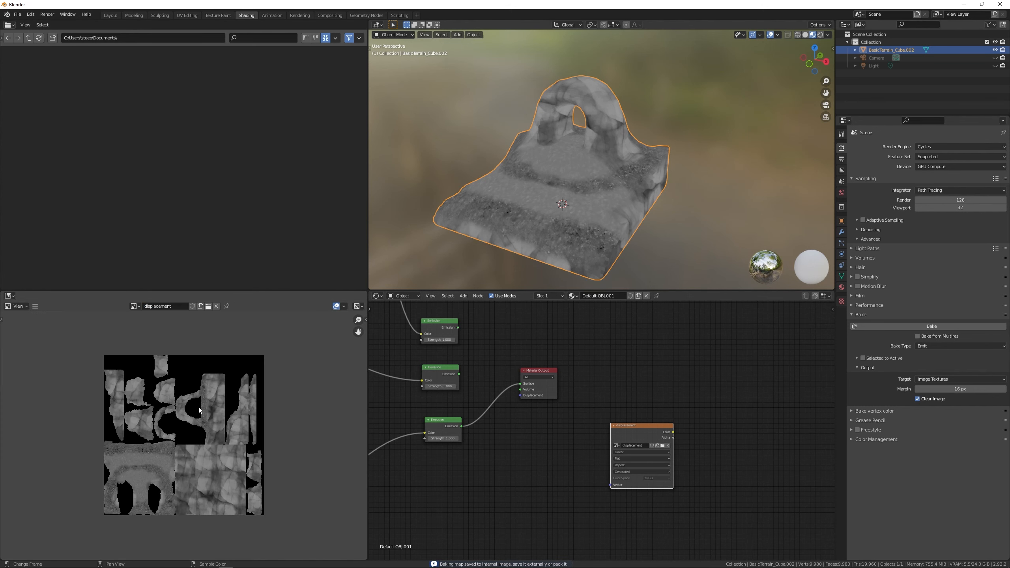
Save the baked displacement image as displacement.png in the k:\ folder.
left_click(36, 308)
mouse_move(48, 322)
left_click(138, 390)
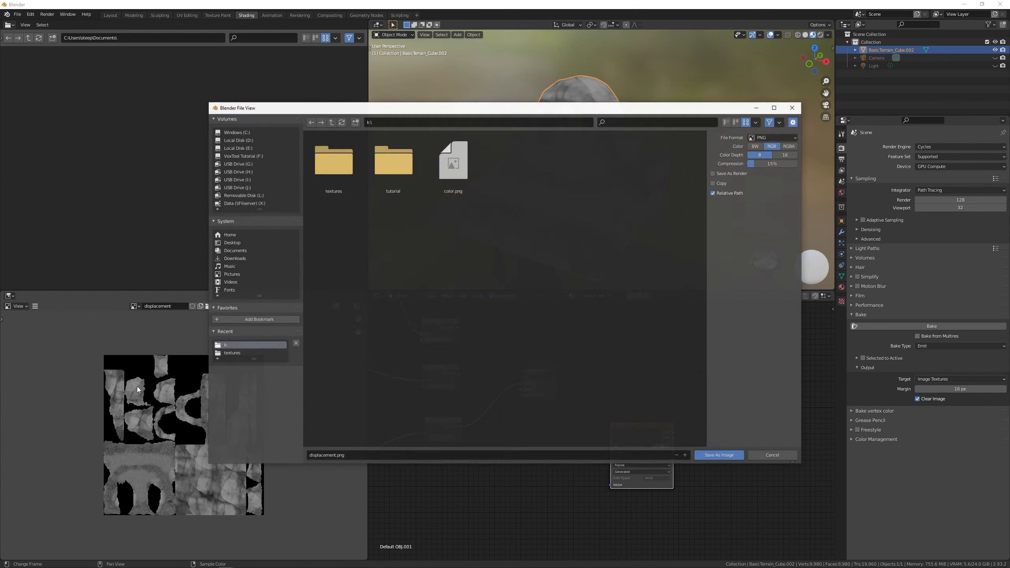
left_click(713, 455)
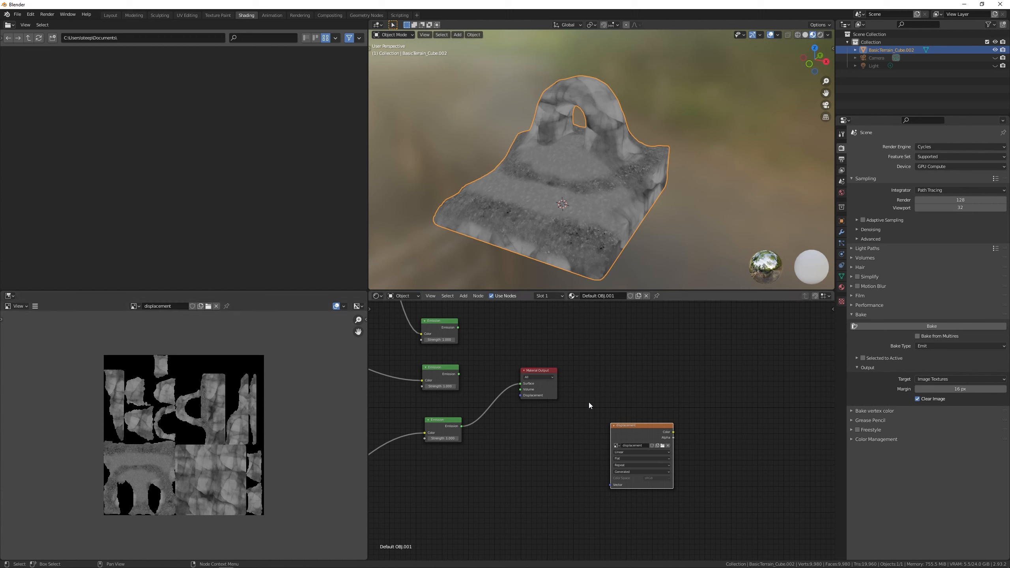
Create a new blank 4096 × 4096 px image named material in the bake target Image Texture node.
left_click(658, 446)
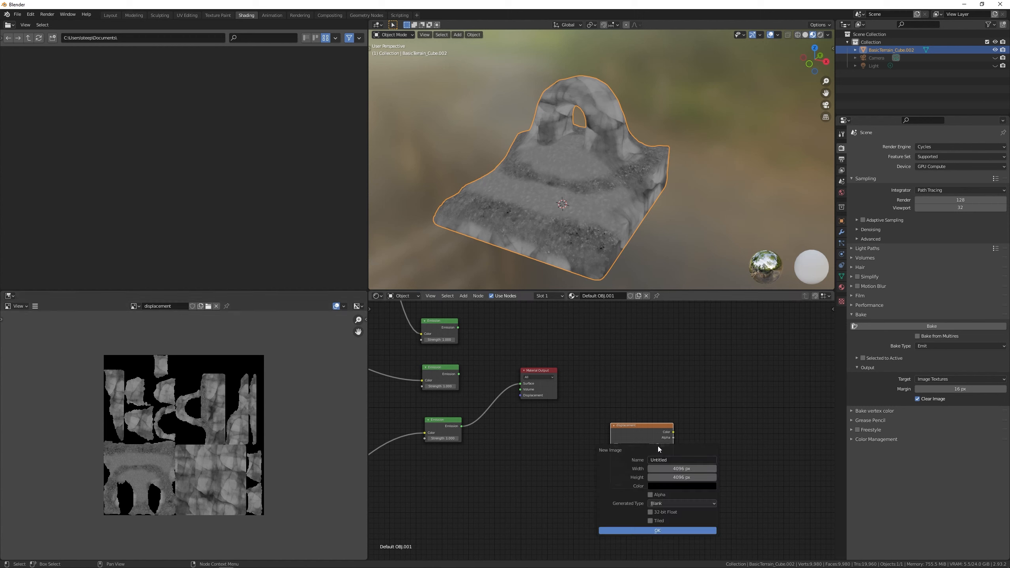
type("material")
key("Return")
left_click(657, 531)
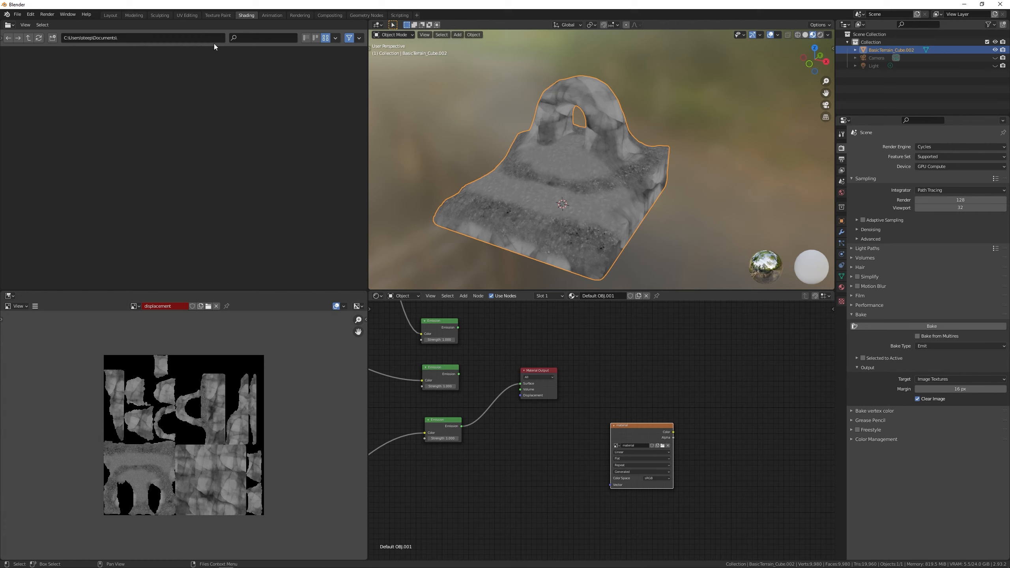
Examine the UV island layout over the blank material image in the UV Editing workspace, and return to the Shading workspace.
left_click(190, 15)
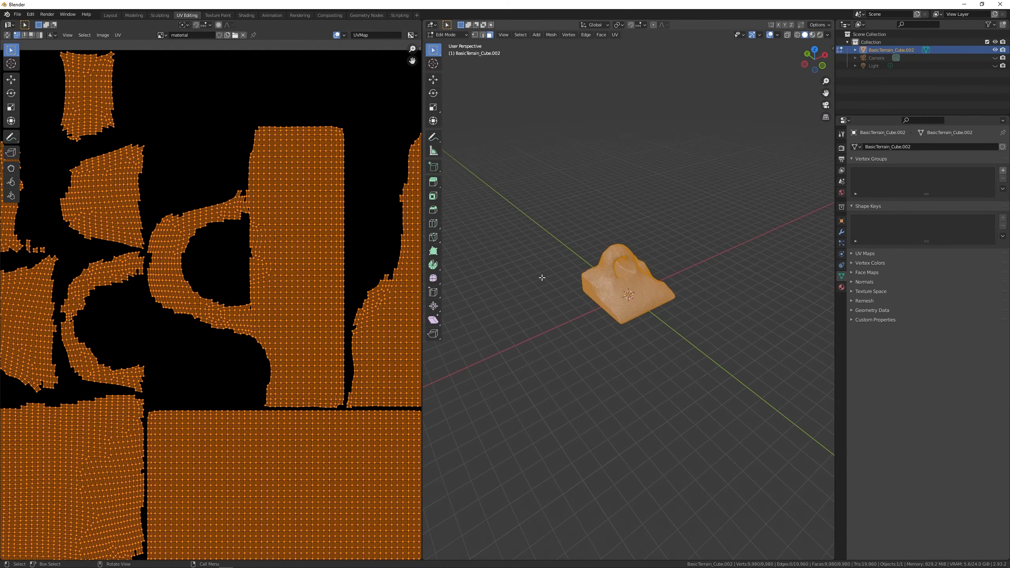
scroll(542, 278, "down", 1)
scroll(538, 276, "up", 3)
scroll(239, 291, "down", 6)
scroll(235, 290, "up", 5)
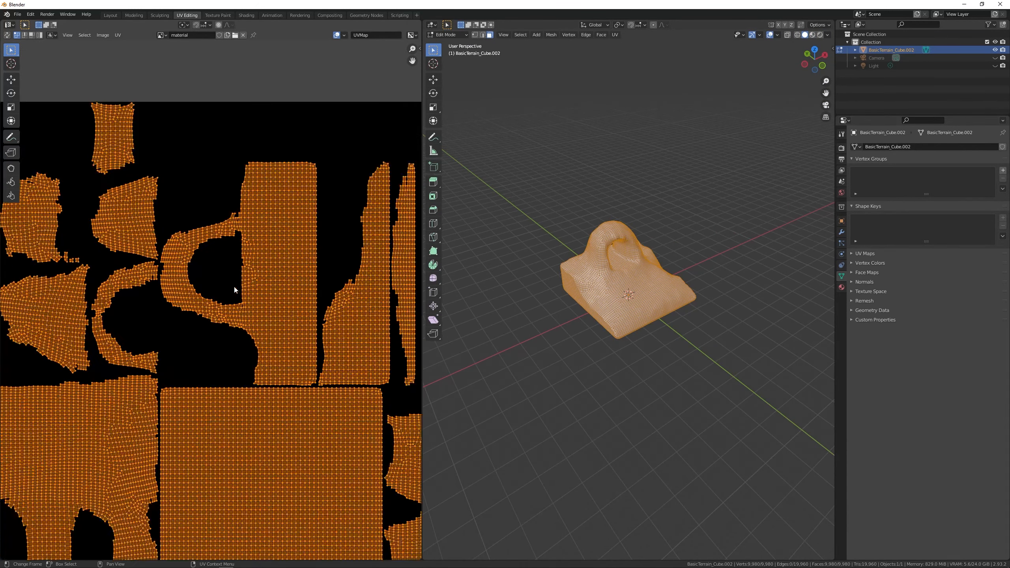
scroll(235, 289, "down", 2)
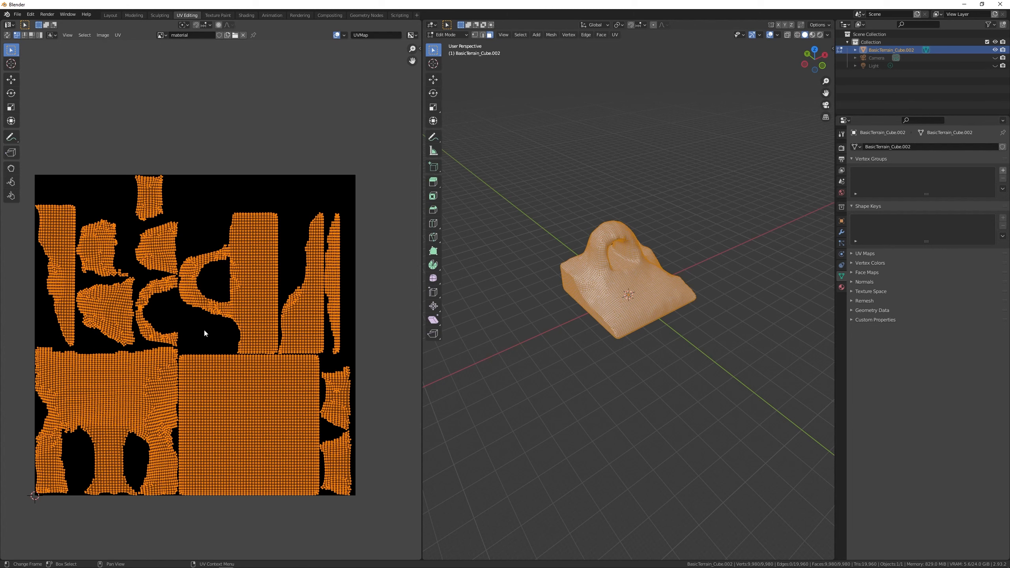
scroll(204, 333, "up", 1)
scroll(206, 333, "down", 1)
left_click(246, 15)
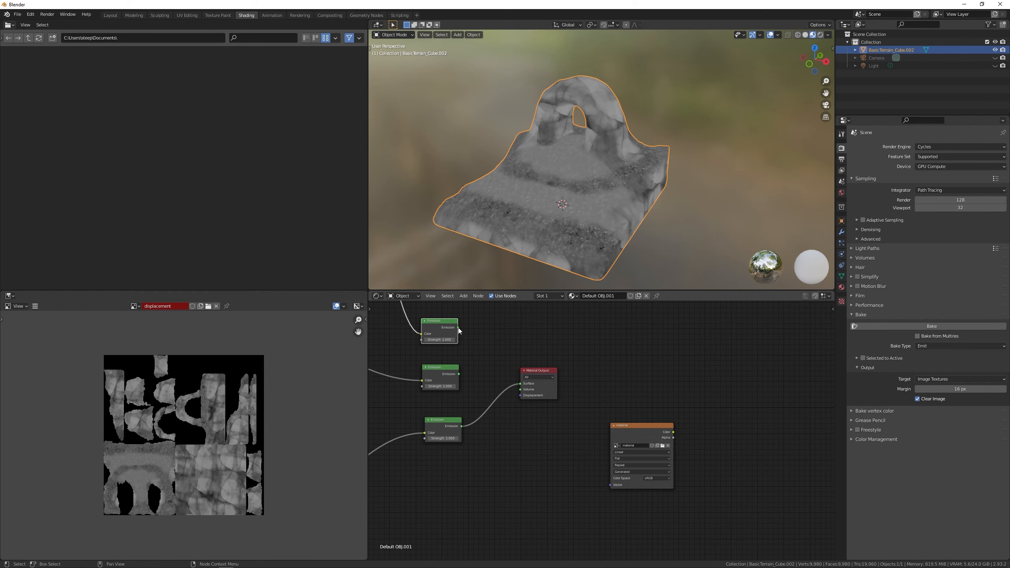
Connect the red, green and blue mask's Emission node to the Material Output's Surface and bake the Emit pass into the material image.
left_click_drag(458, 328, 520, 383)
middle_click_drag(569, 262, 579, 231)
left_click(637, 427)
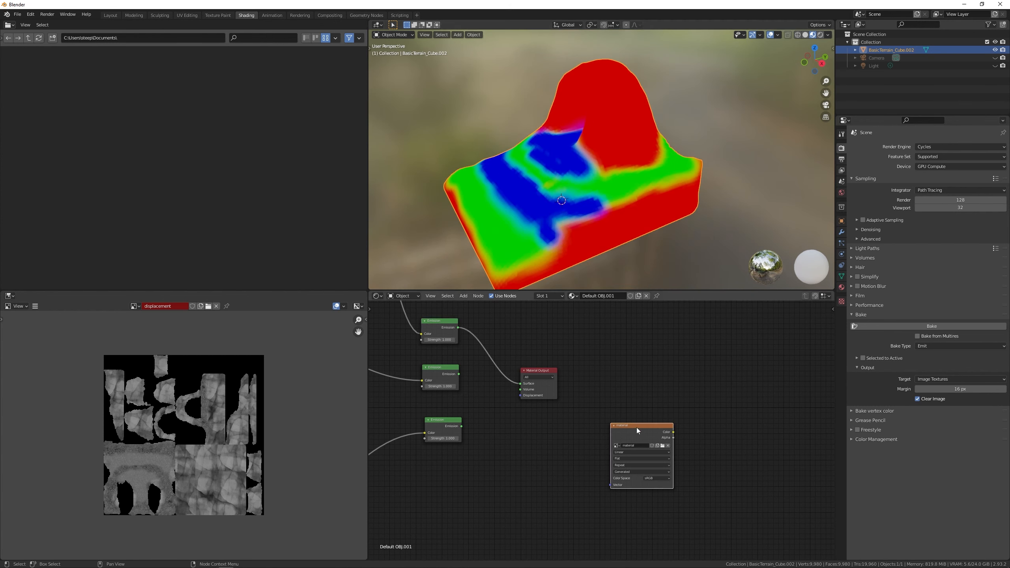
left_click(956, 326)
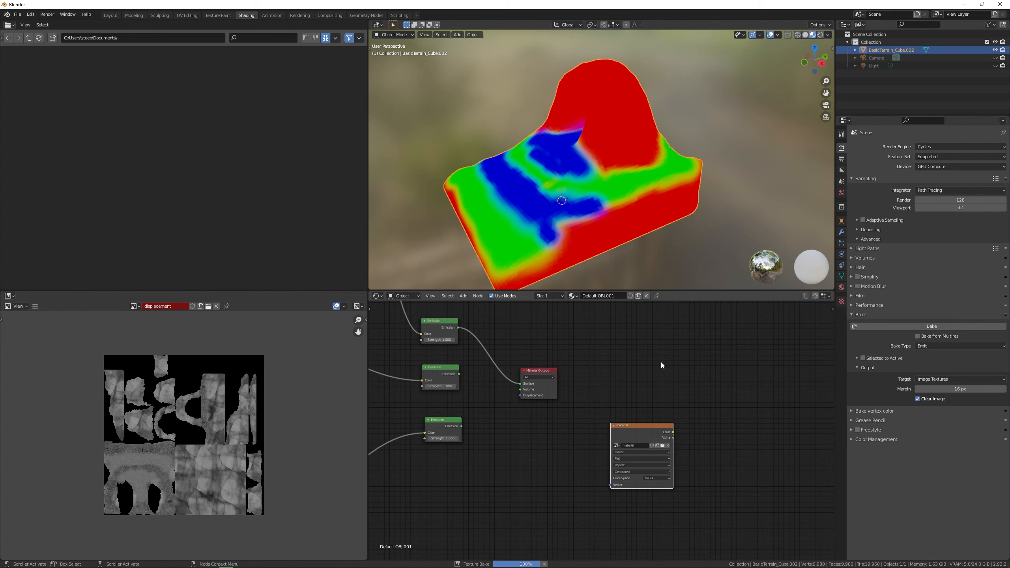
Save the baked material mask image as material.png in the k:\ folder.
left_click(35, 306)
mouse_move(57, 323)
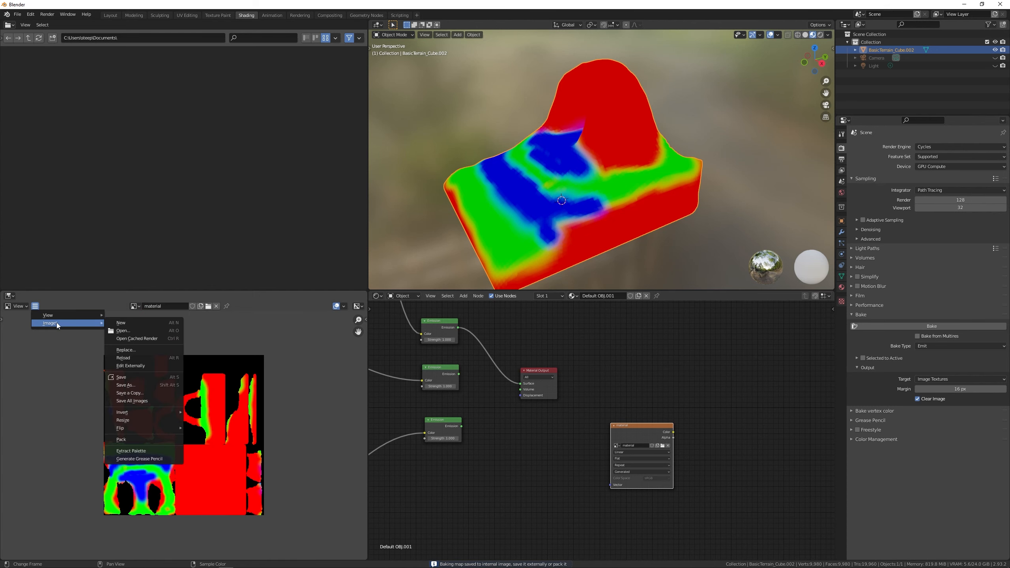
left_click(140, 386)
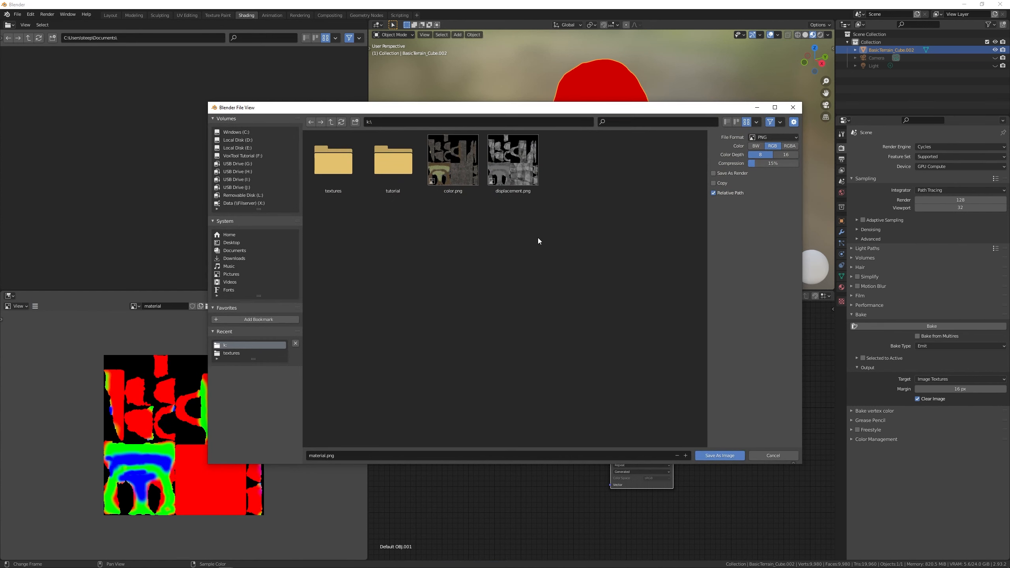
left_click(720, 457)
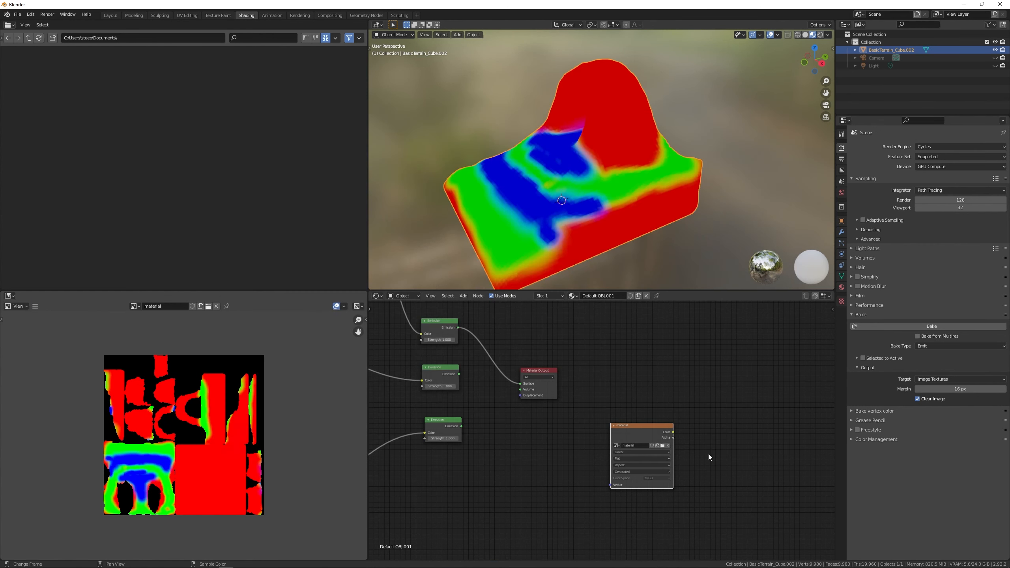
Duplicate the displacement Emission node and place the copy just below the original.
scroll(562, 429, "down", 3)
scroll(563, 427, "down", 6)
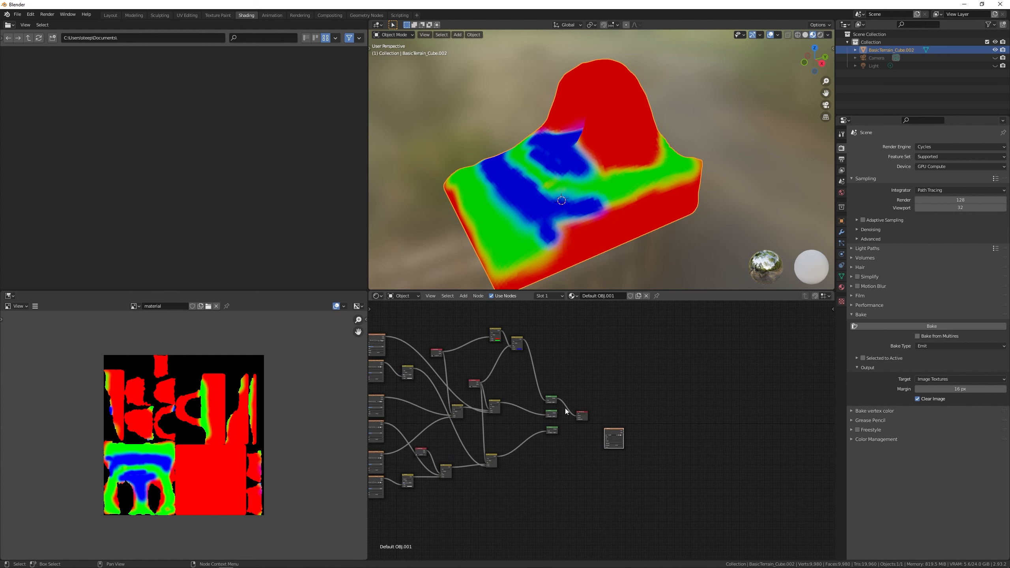
middle_click_drag(568, 384, 605, 371)
scroll(605, 435, "up", 6)
middle_click_drag(600, 439, 612, 417)
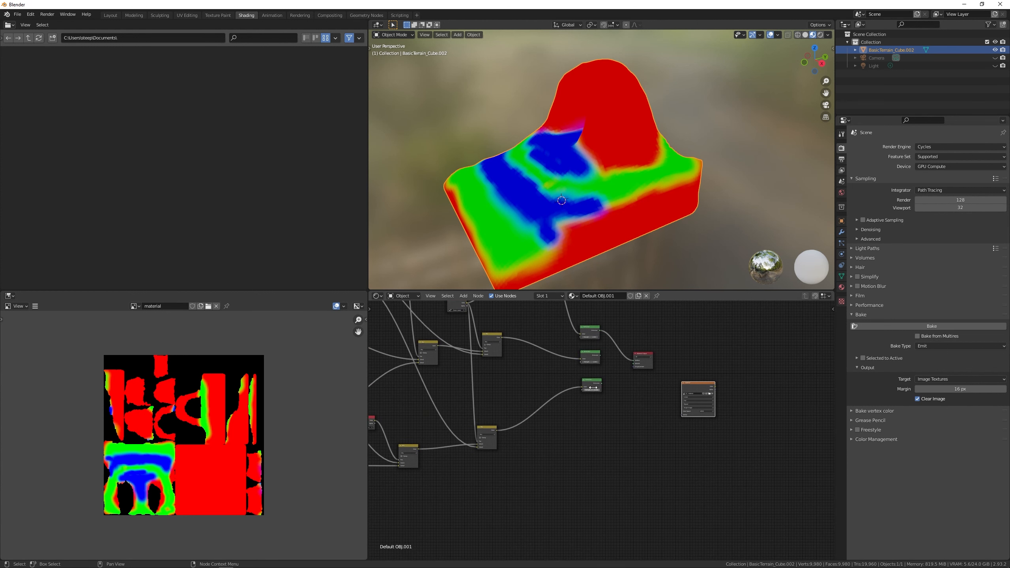
left_click(593, 385)
key("shift+d")
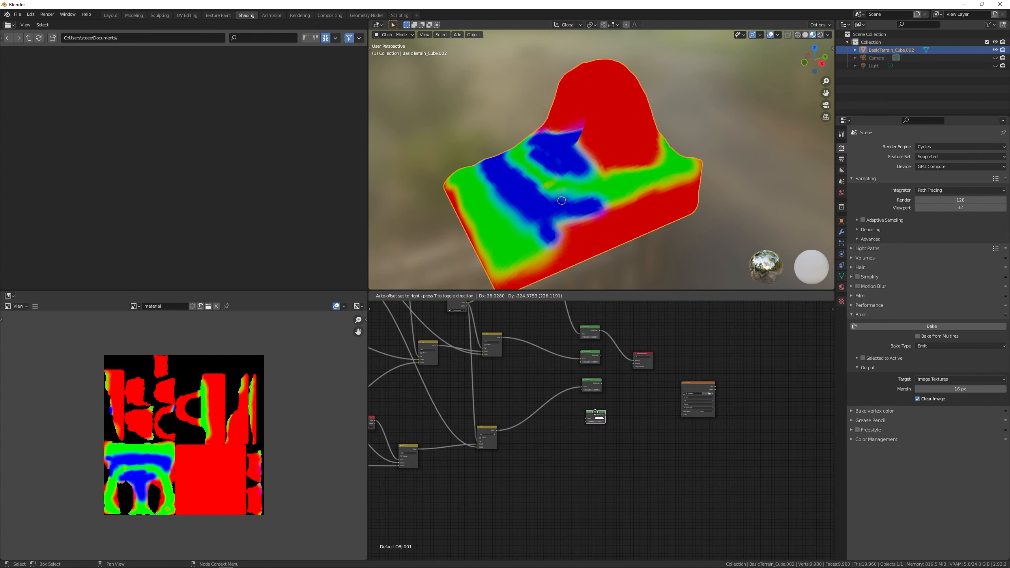
left_click(594, 420)
Link the grass color Image Texture's Color output directly to the duplicated Emission node's Color input.
scroll(557, 441, "down", 7)
middle_click_drag(566, 435, 643, 429)
scroll(632, 444, "up", 5)
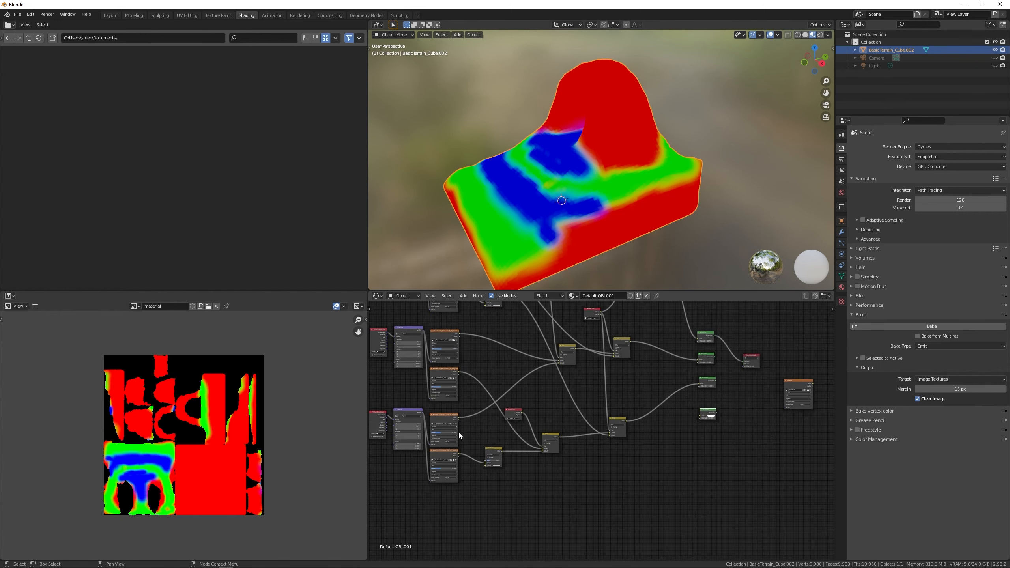
middle_click_drag(512, 376, 463, 470)
middle_click_drag(442, 351, 485, 356)
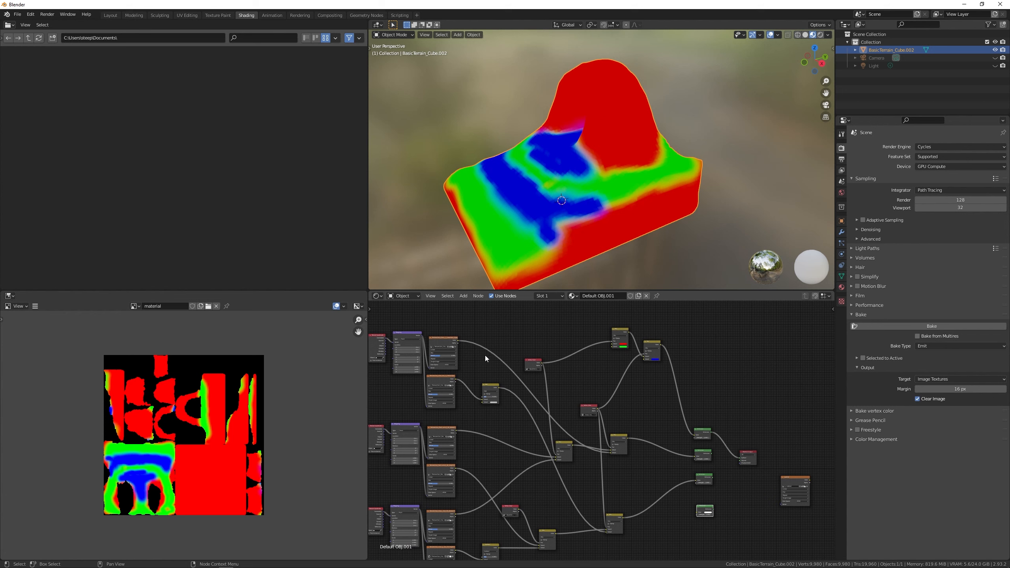
left_click_drag(458, 341, 697, 513)
Connect the grass Emission node to the Material Output's Surface input and inspect the grass texture across the terrain.
middle_click_drag(735, 500, 645, 459)
scroll(640, 464, "up", 3)
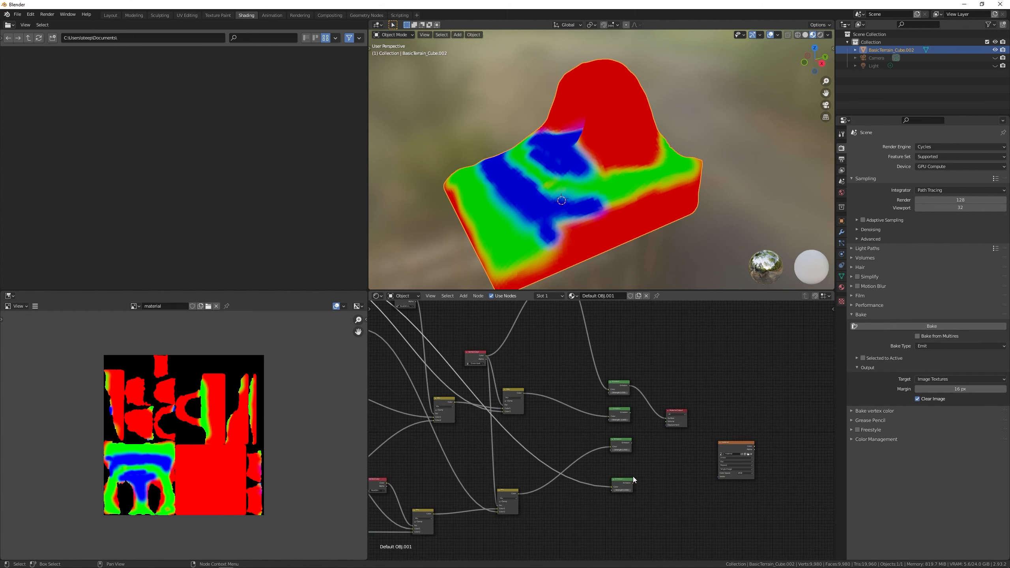
scroll(637, 483, "up", 1)
left_click_drag(641, 497, 686, 417)
middle_click_drag(620, 275, 565, 210)
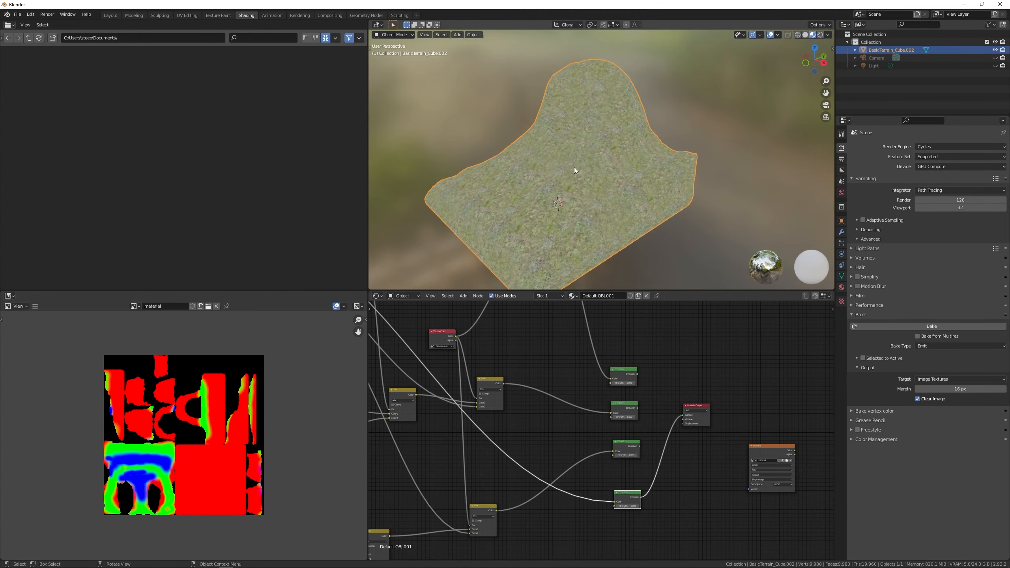
middle_click_drag(621, 179, 567, 183)
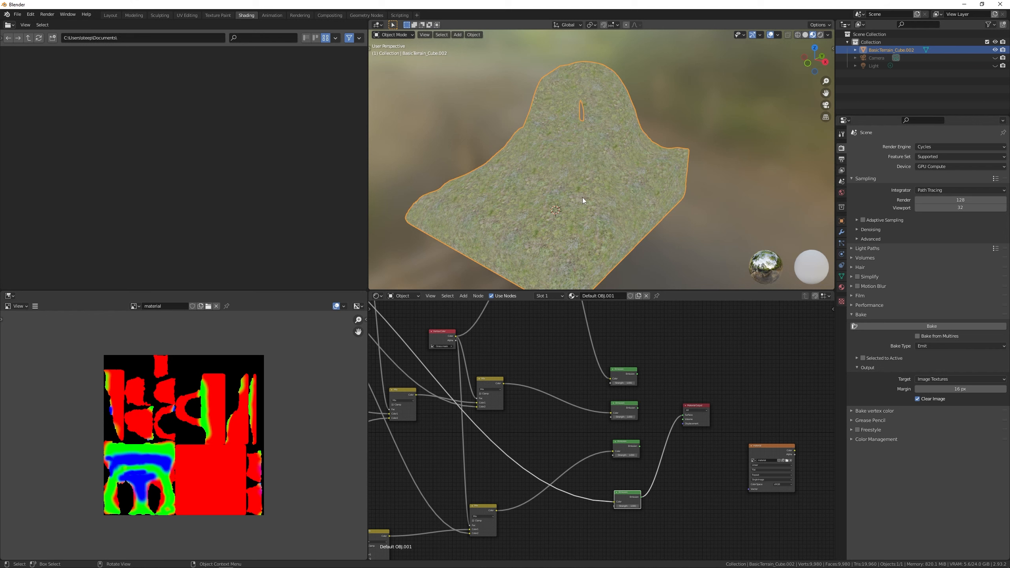
Create a blank 4096 px image named grasscolor in the bake target Image Texture node and bake the grass texture to it.
left_click(787, 461)
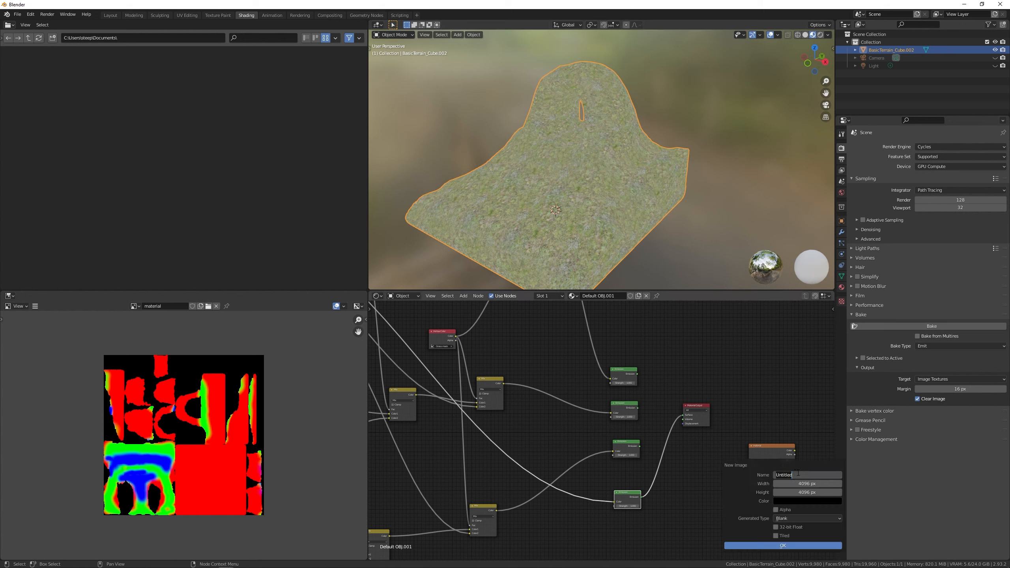
type("grasscolor")
key("Return")
left_click(786, 545)
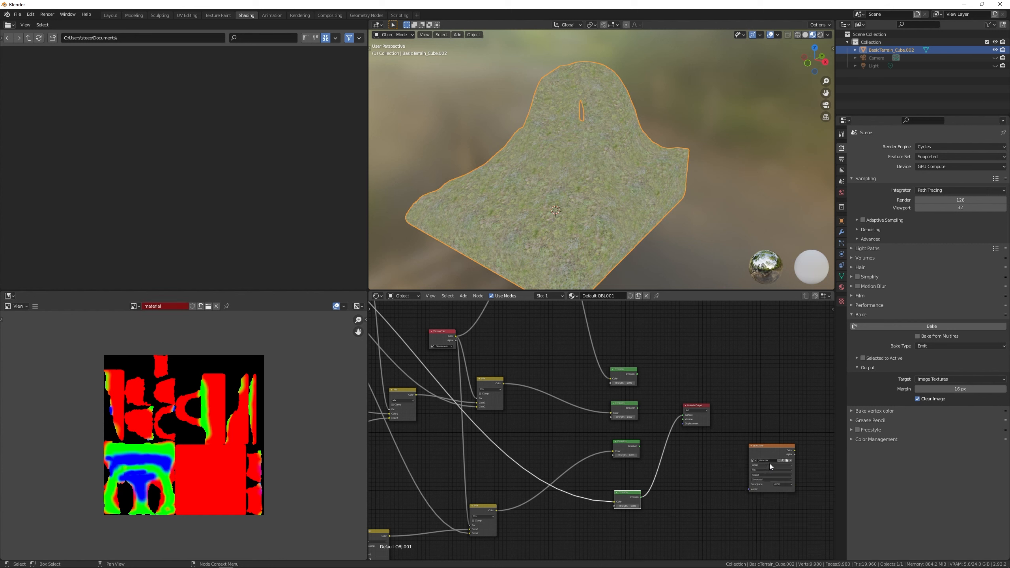
left_click(940, 325)
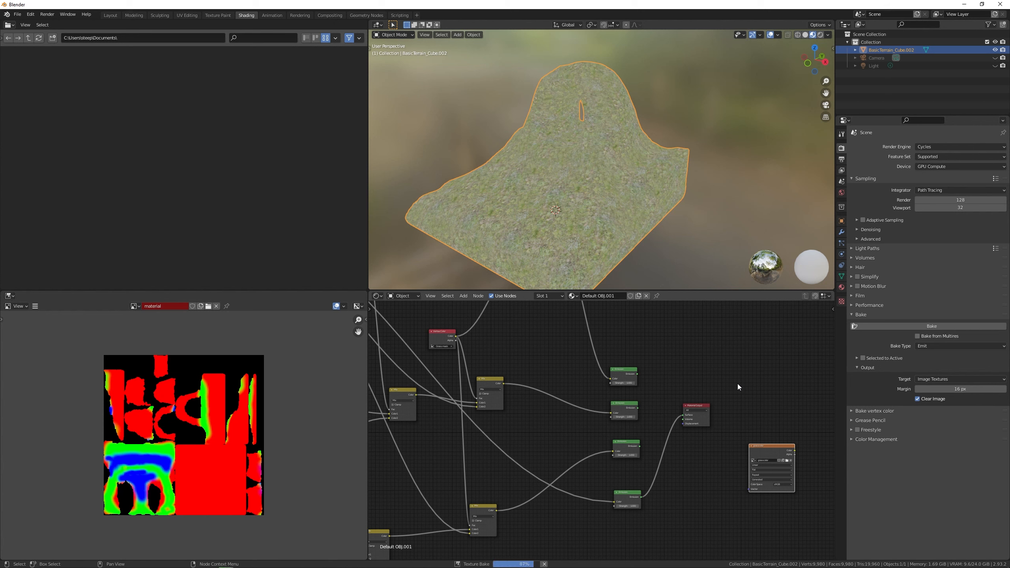
Save the baked grass color image as grasscolor.png in the k:\ folder.
left_click(36, 307)
mouse_move(79, 323)
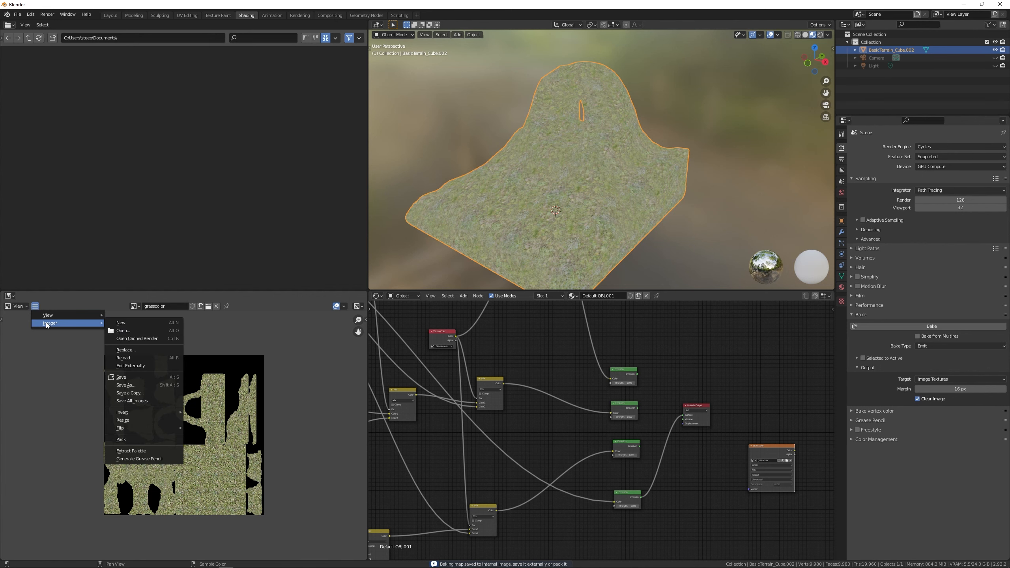
left_click(145, 385)
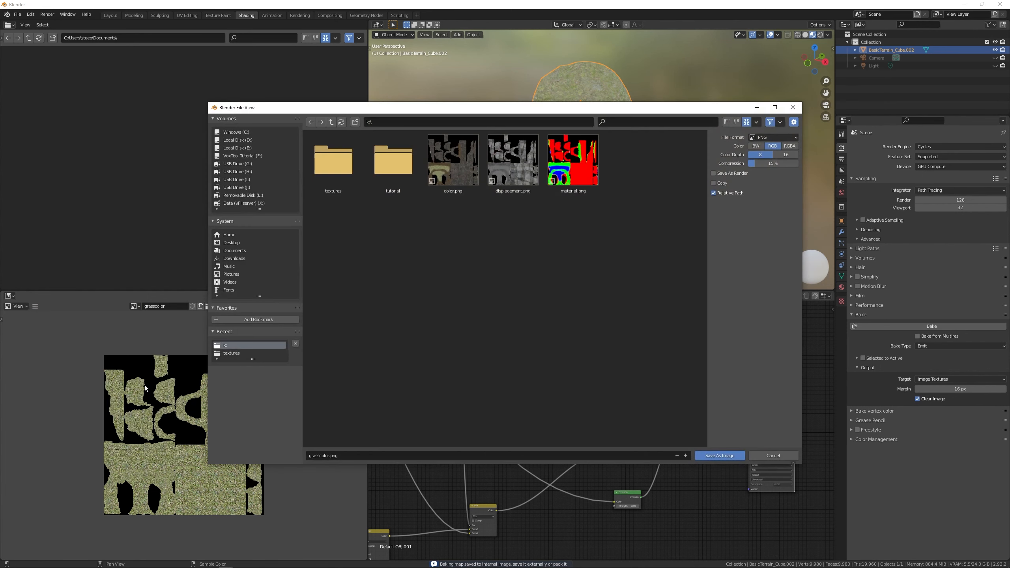
left_click(714, 457)
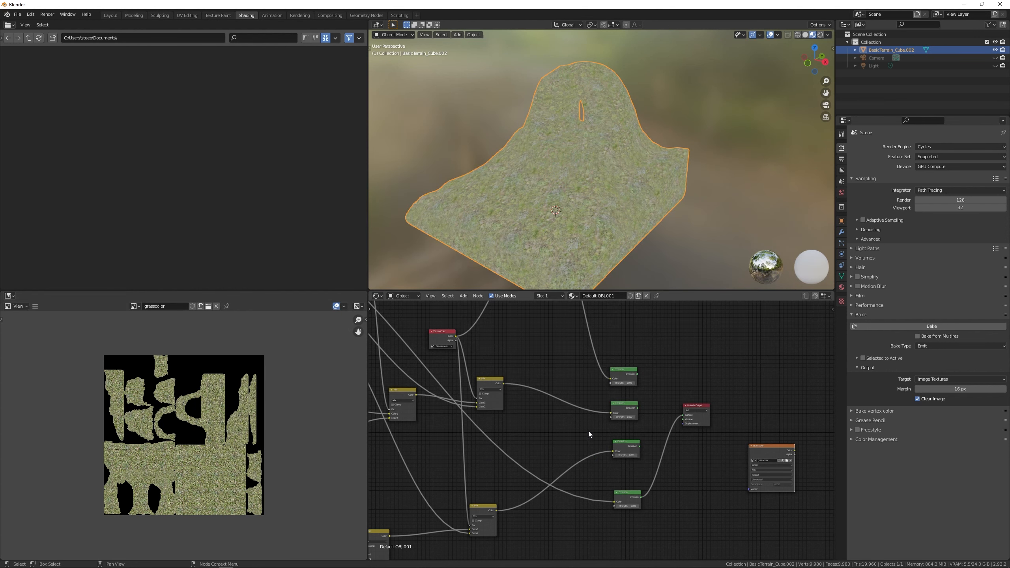
Duplicate the uppermost Emission node above itself, feed it the grass mask vertex color, and connect it to the Material Output's Surface input.
middle_click_drag(605, 392, 587, 451)
left_click(604, 431)
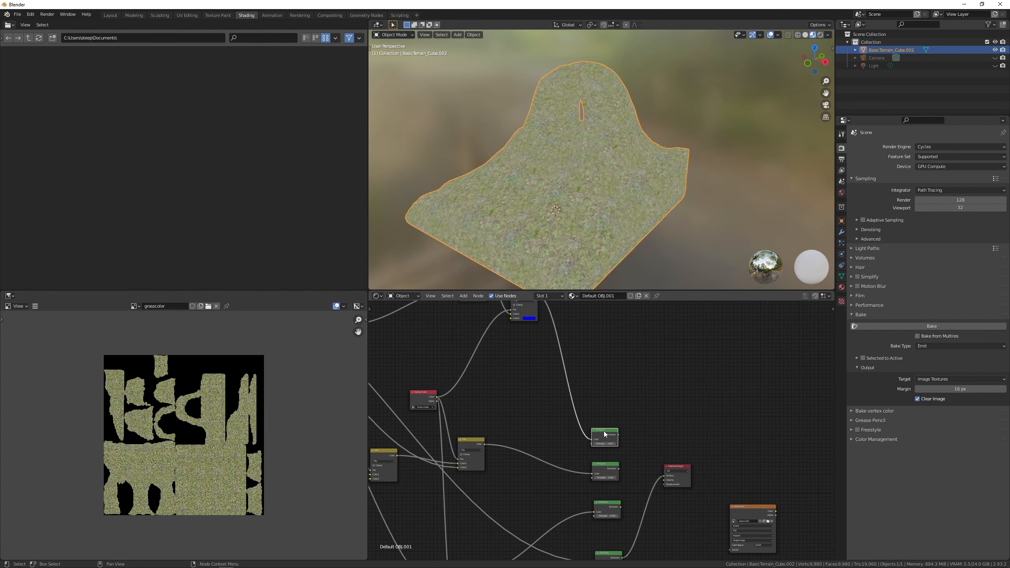
key("g")
left_click(604, 396)
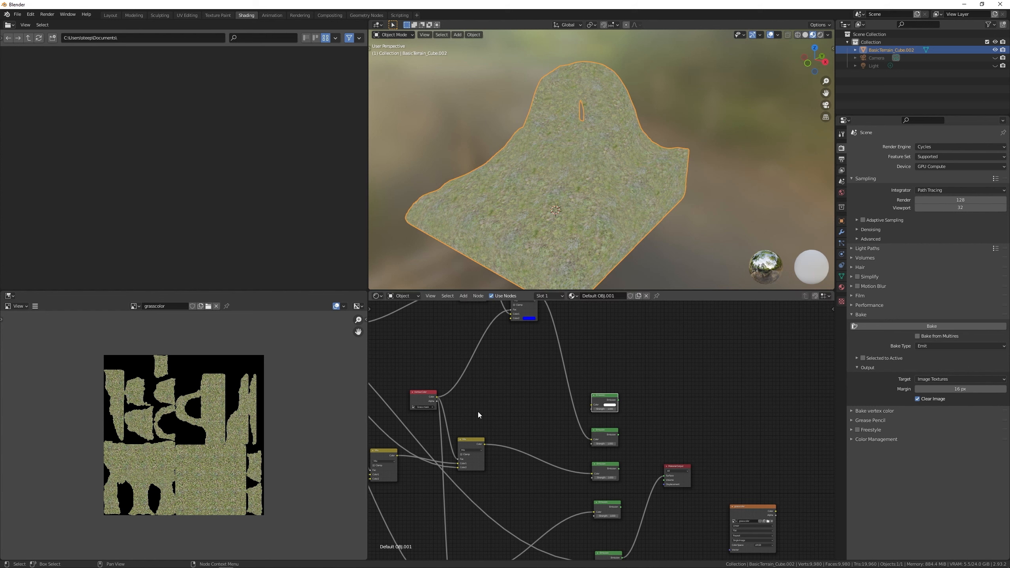
left_click_drag(438, 397, 664, 479)
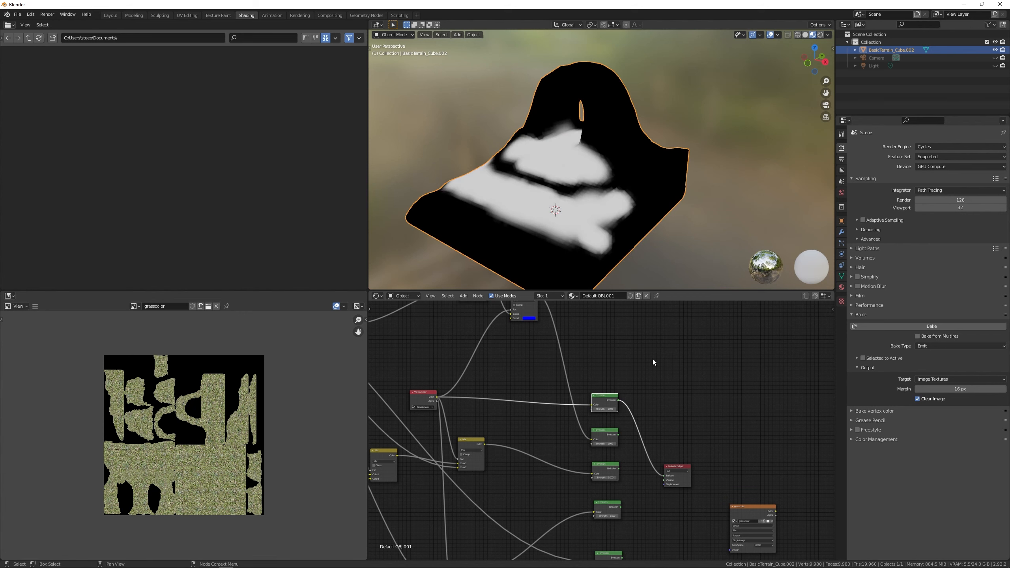
middle_click_drag(611, 237, 557, 239)
Create a blank 4096 px image named grassmask in the bake target Image Texture node and bake the grass mask to it.
middle_click_drag(716, 452, 626, 359)
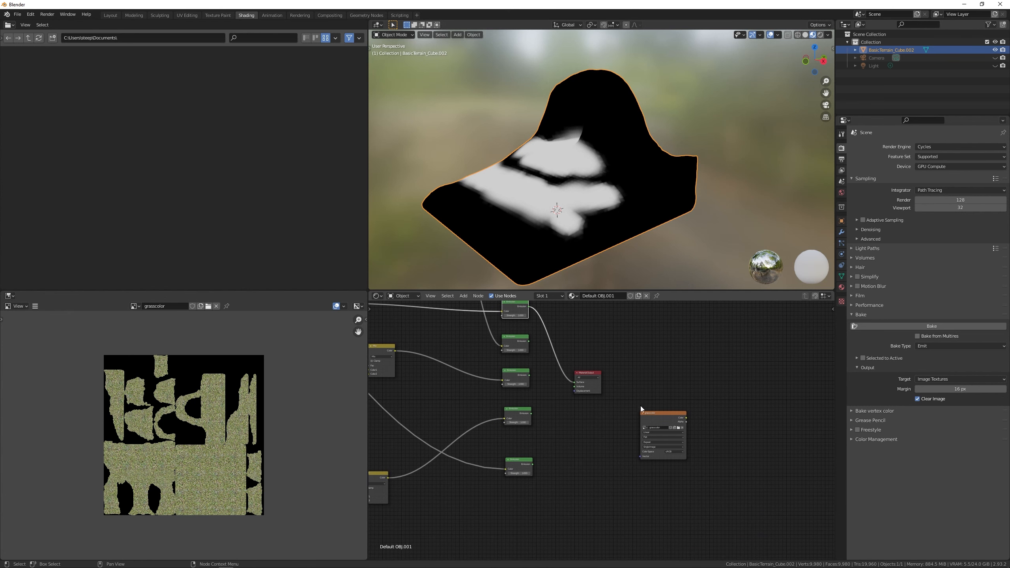
left_click(676, 429)
left_click(694, 442)
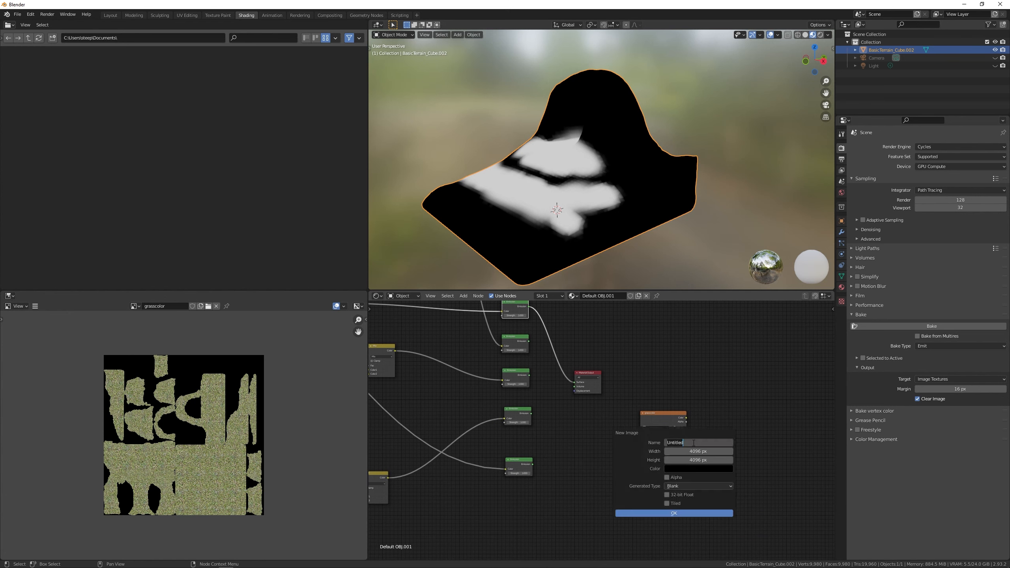
type("grassmask")
key("Return")
key("Return")
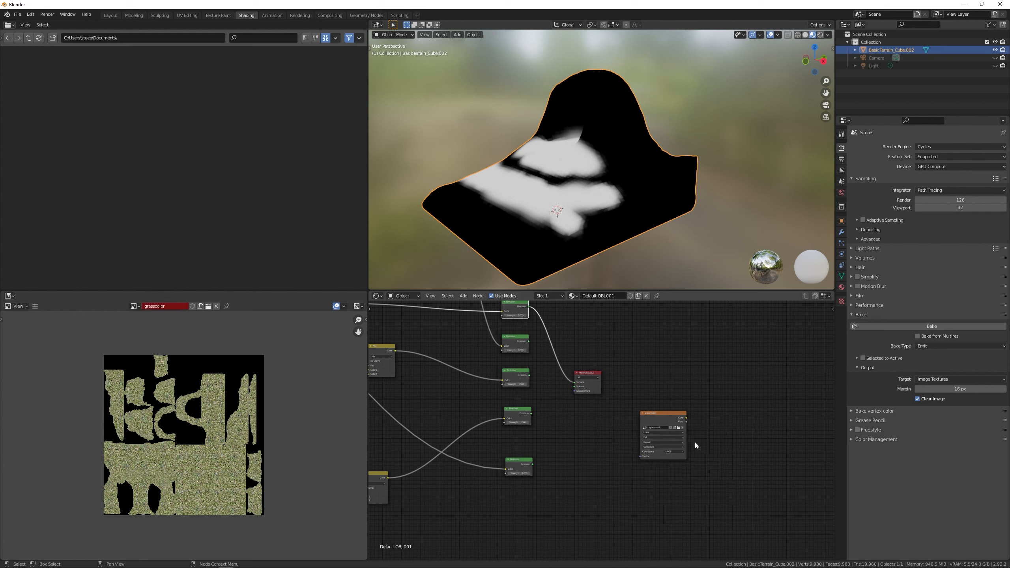
left_click(667, 419)
left_click(907, 325)
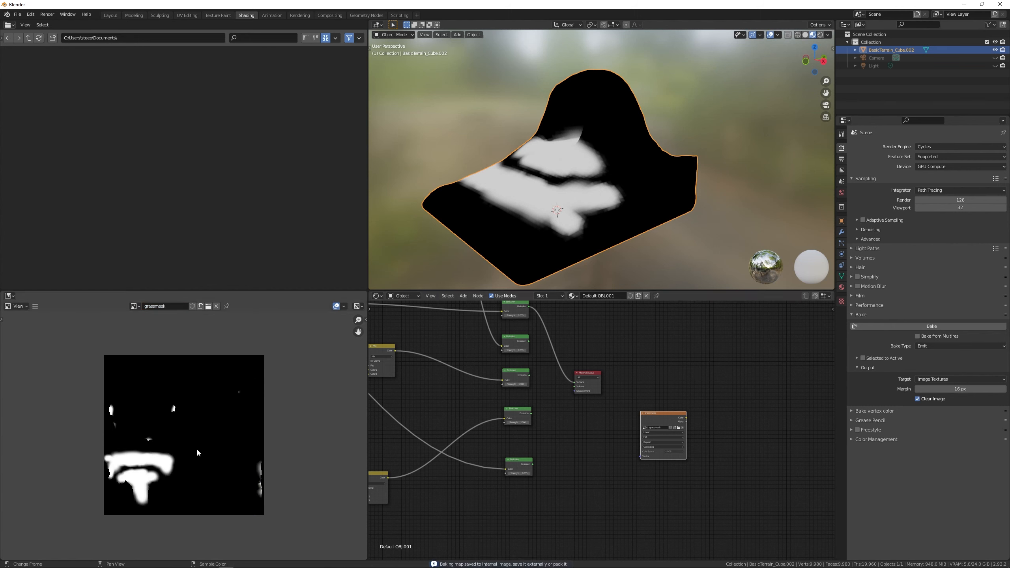
Save the baked grass mask image as grassmask.png in the k:\ folder.
left_click(35, 306)
mouse_move(55, 324)
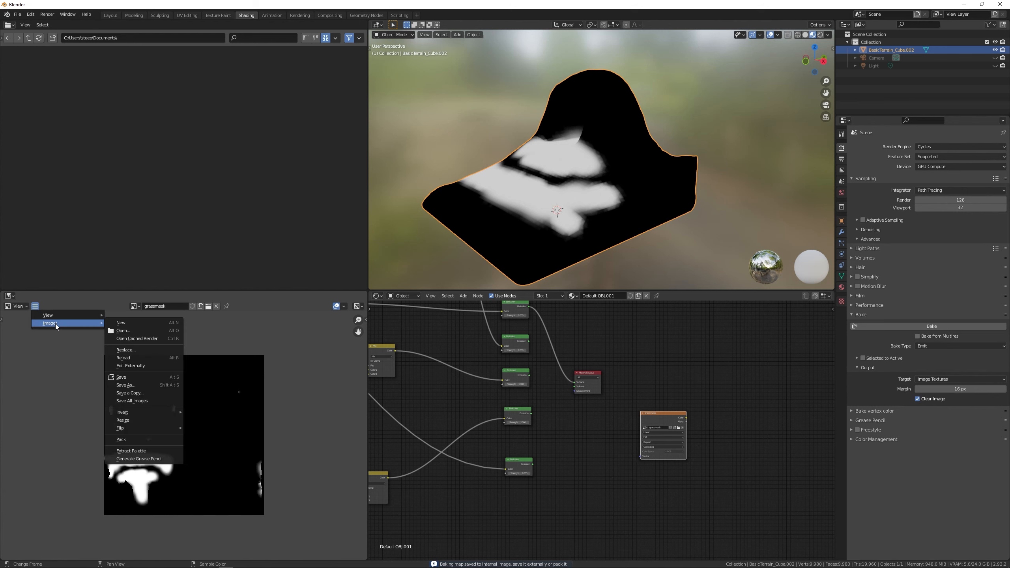
left_click(139, 386)
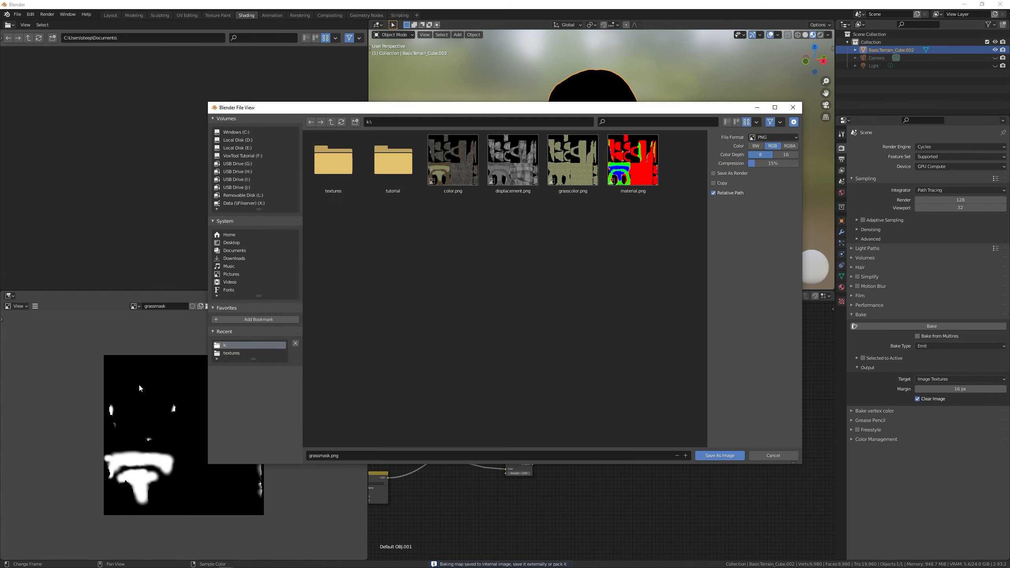
left_click(727, 457)
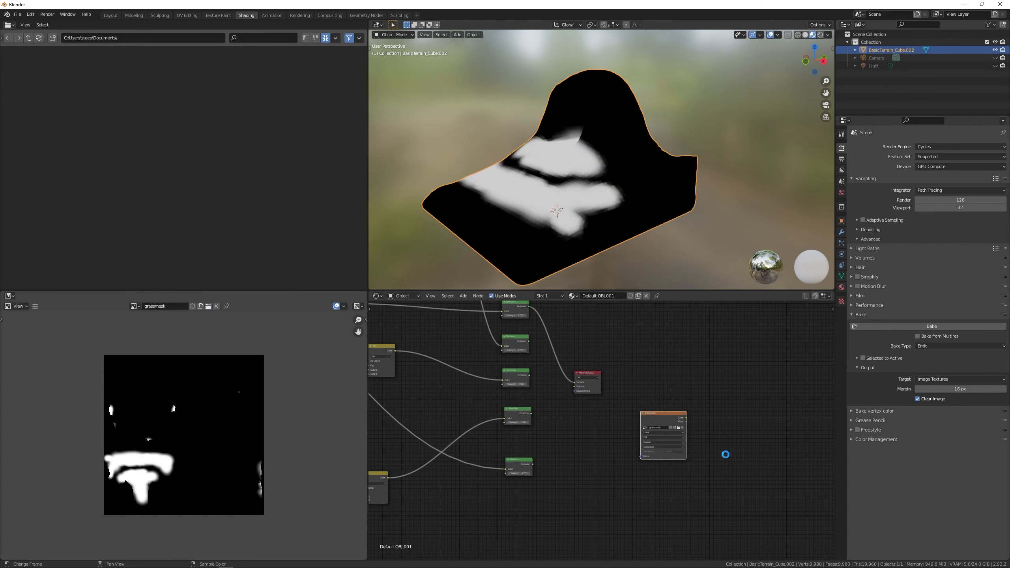
Switch to the Layout workspace, set the viewport to solid shading, and inspect the terrain mesh around its arch.
left_click(110, 15)
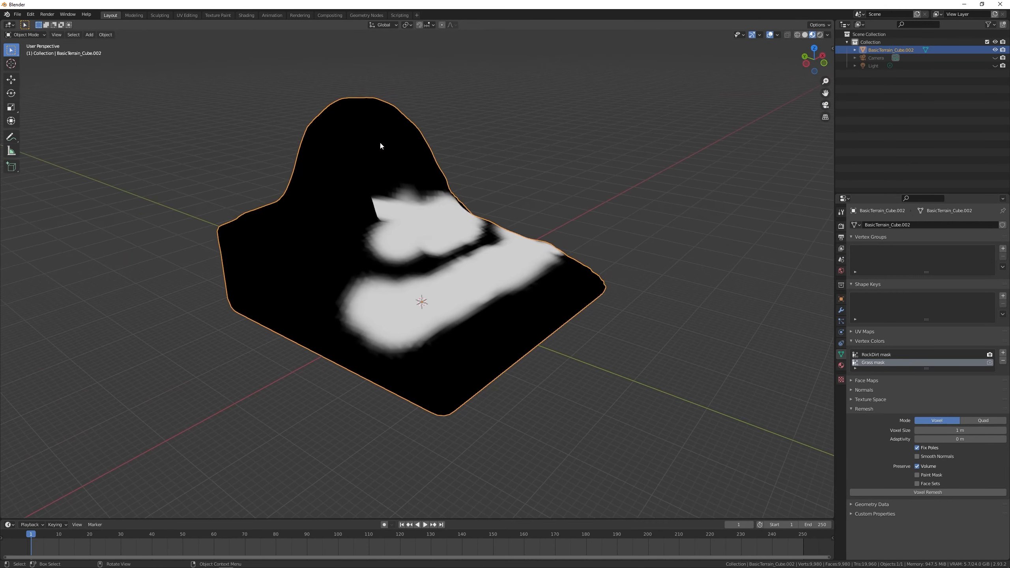
key("z")
left_click(469, 159)
mouse_move(469, 159)
middle_mouse_down()
mouse_move(473, 137)
mouse_move(447, 194)
middle_mouse_up()
scroll(473, 137, "down", 2)
scroll(394, 215, "up", 4)
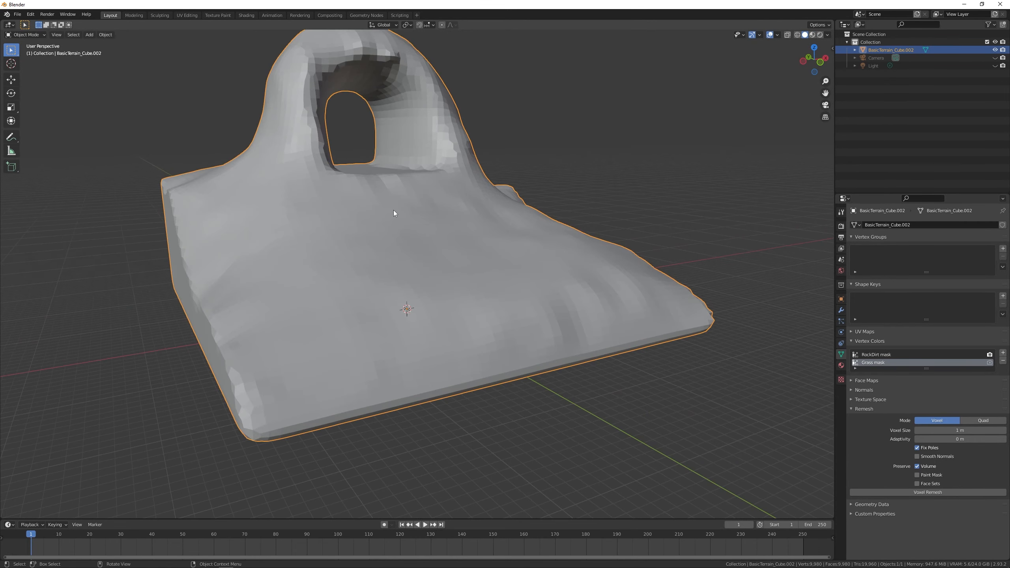
middle_click_drag(393, 210, 404, 172)
scroll(414, 171, "down", 3)
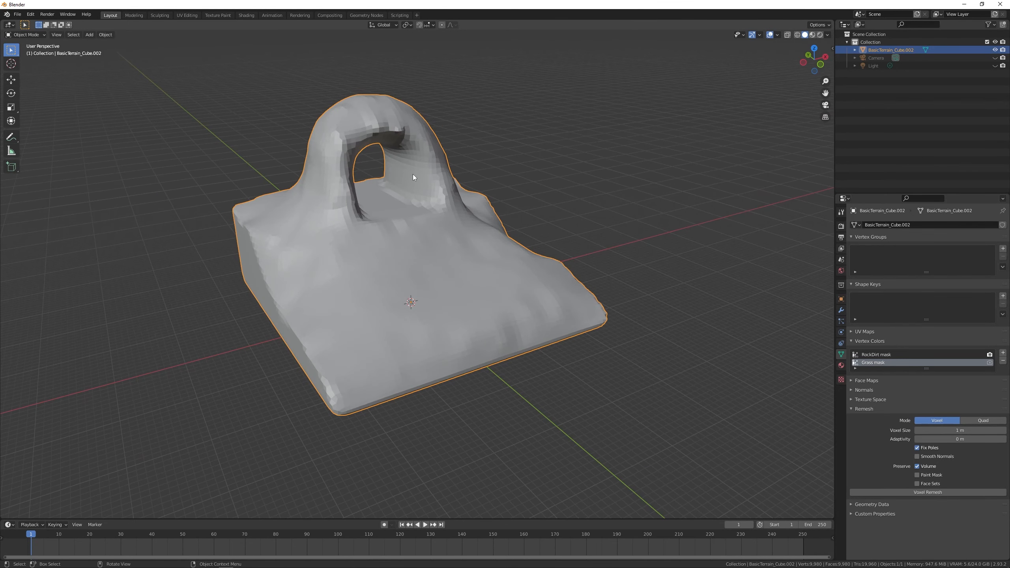
Start a Wavefront OBJ export to the k:\ folder and delete the existing basic-terrain.obj file there.
left_click(17, 14)
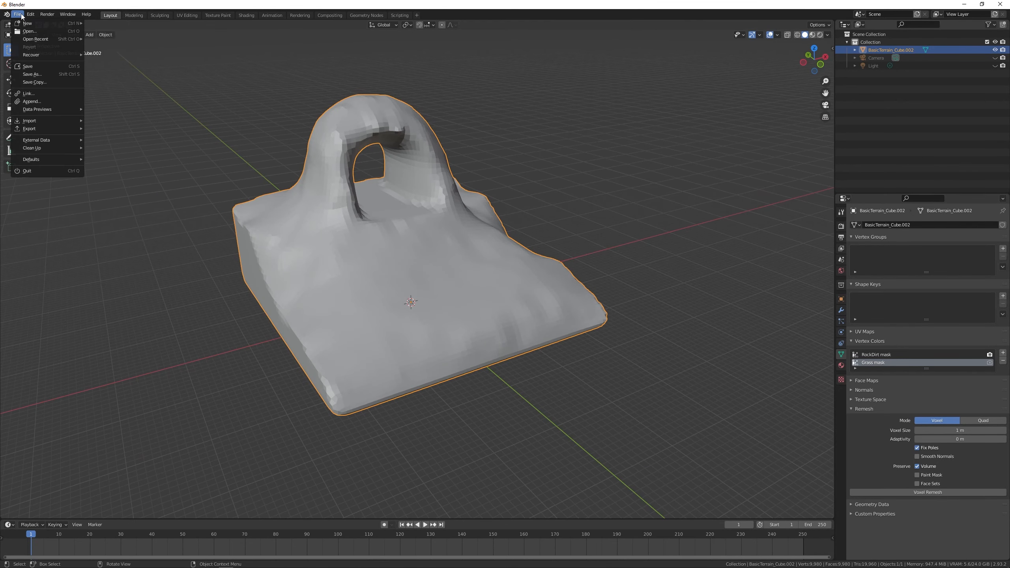
mouse_move(48, 129)
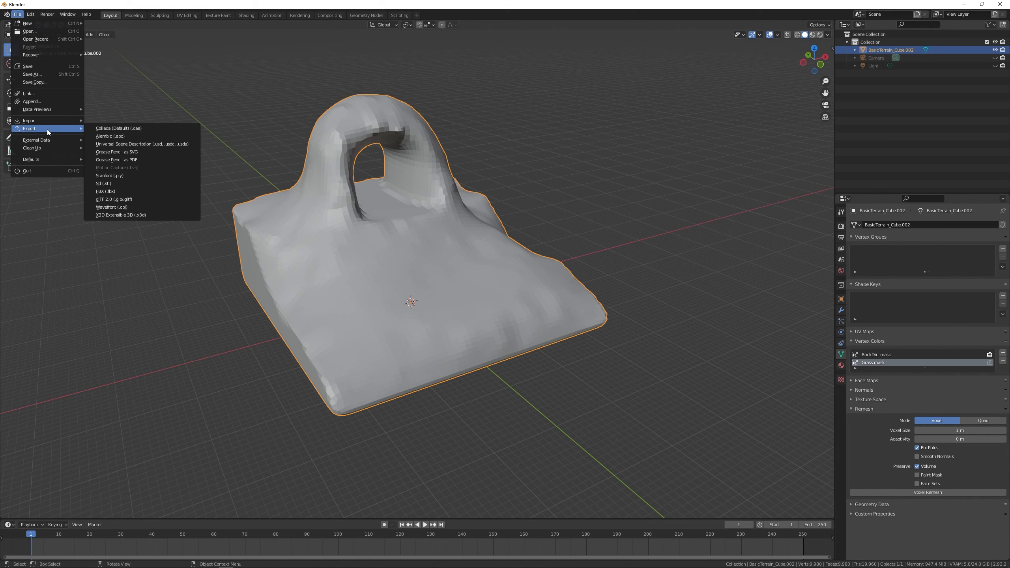
left_click(123, 207)
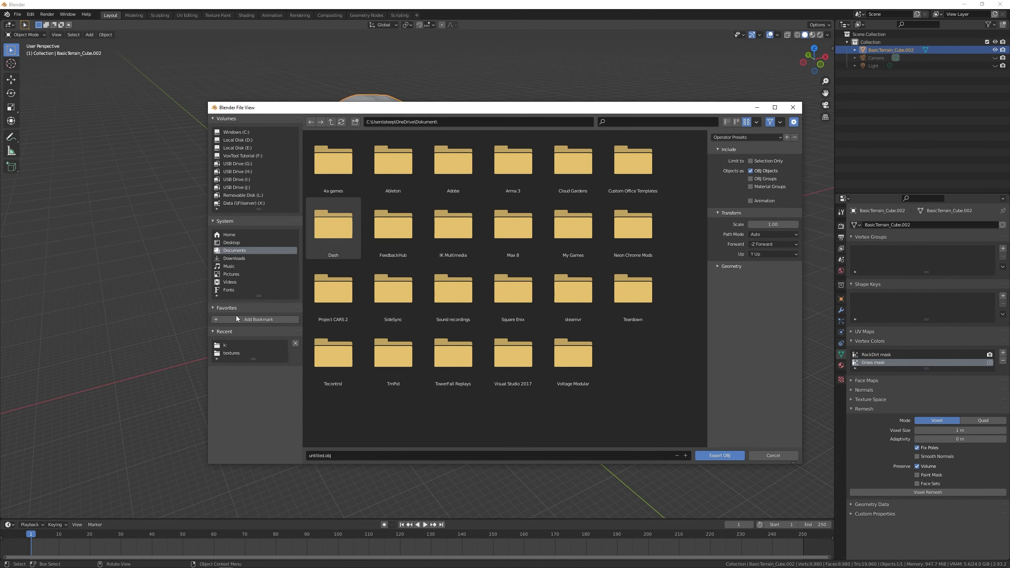
left_click(225, 345)
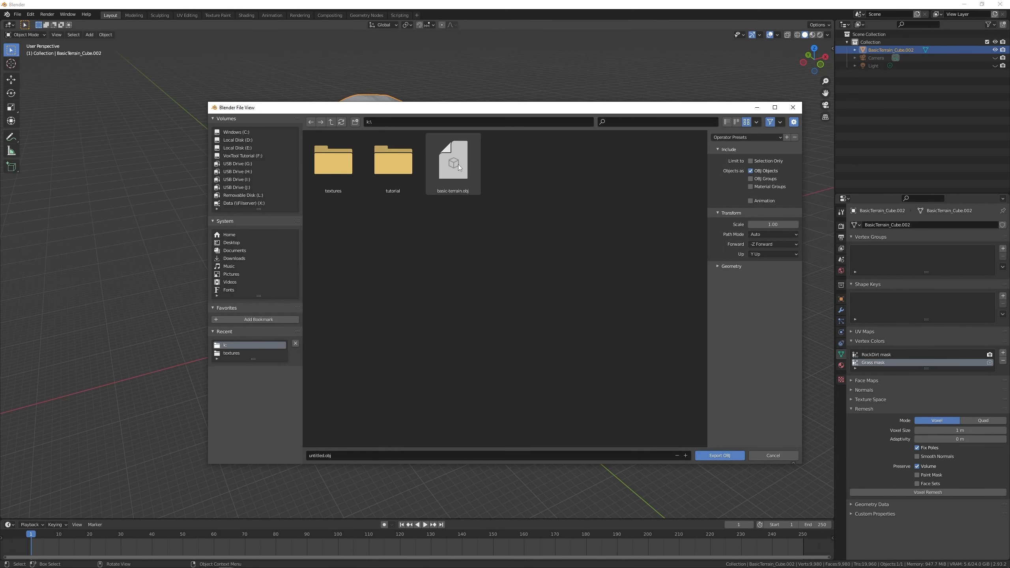
left_click(457, 164)
key("Delete")
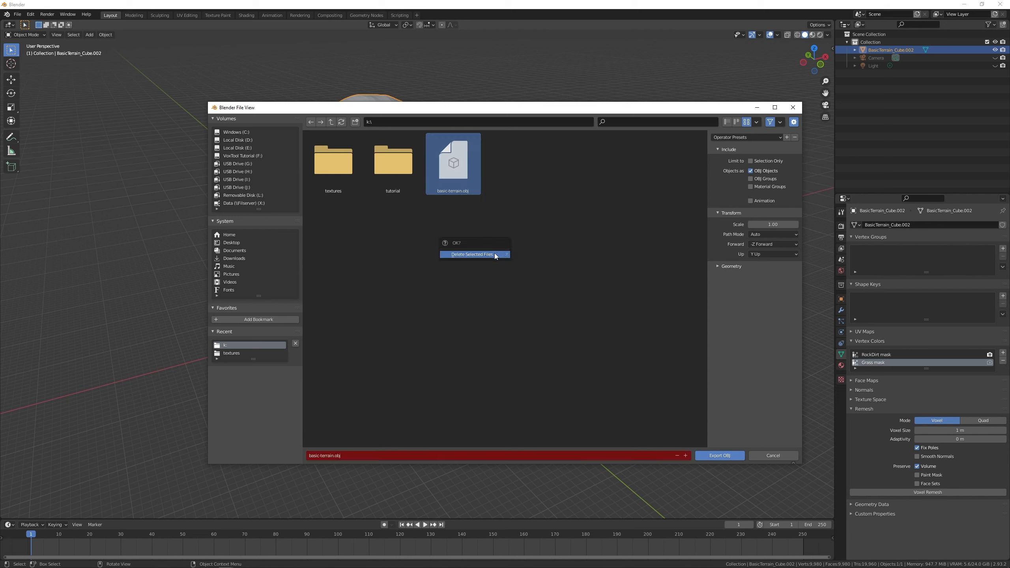
left_click(495, 254)
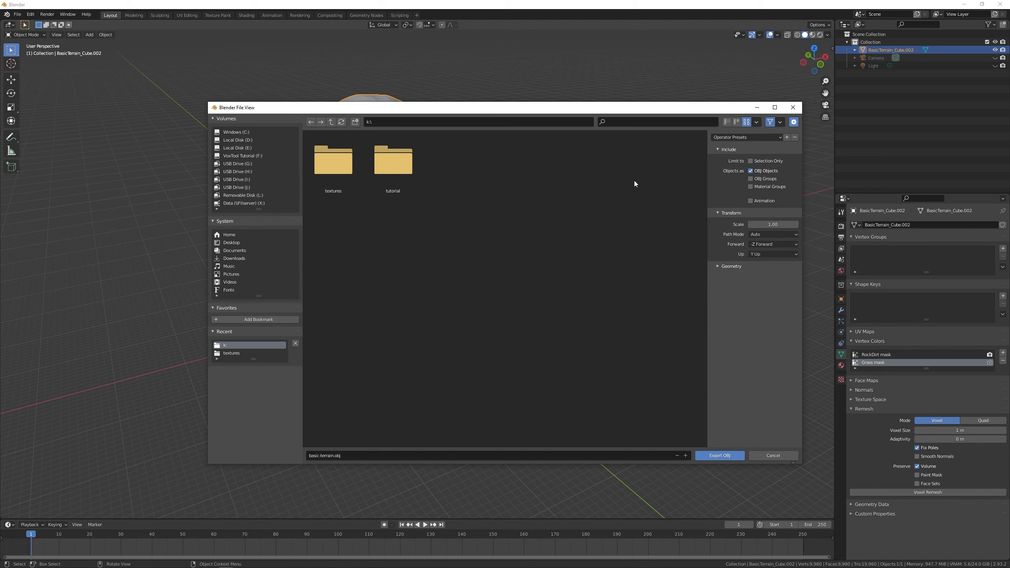
Export only the selected terrain as basic-terrain.obj, with normals, UVs and triangulated faces but without materials.
left_click(750, 161)
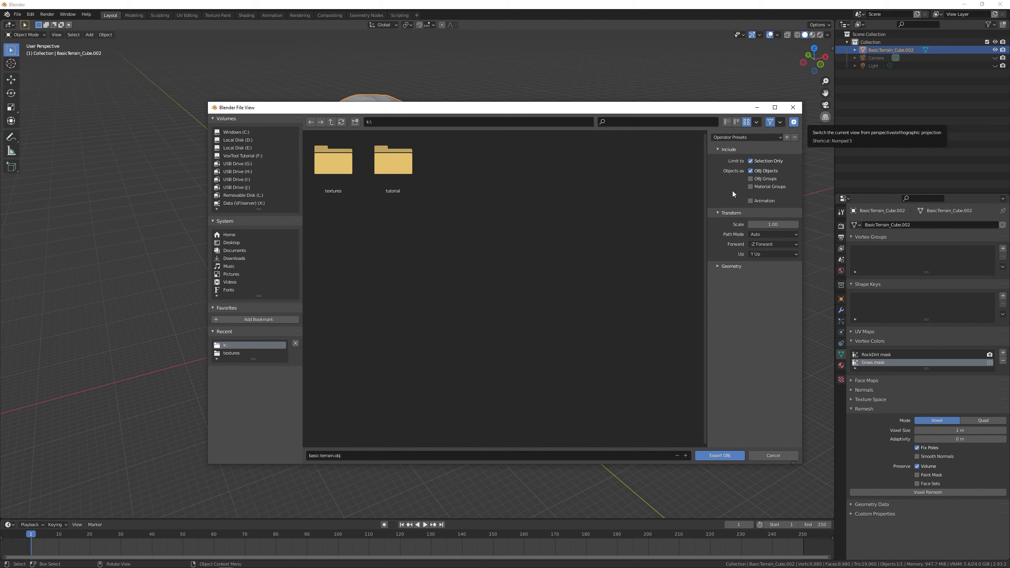
left_click(716, 266)
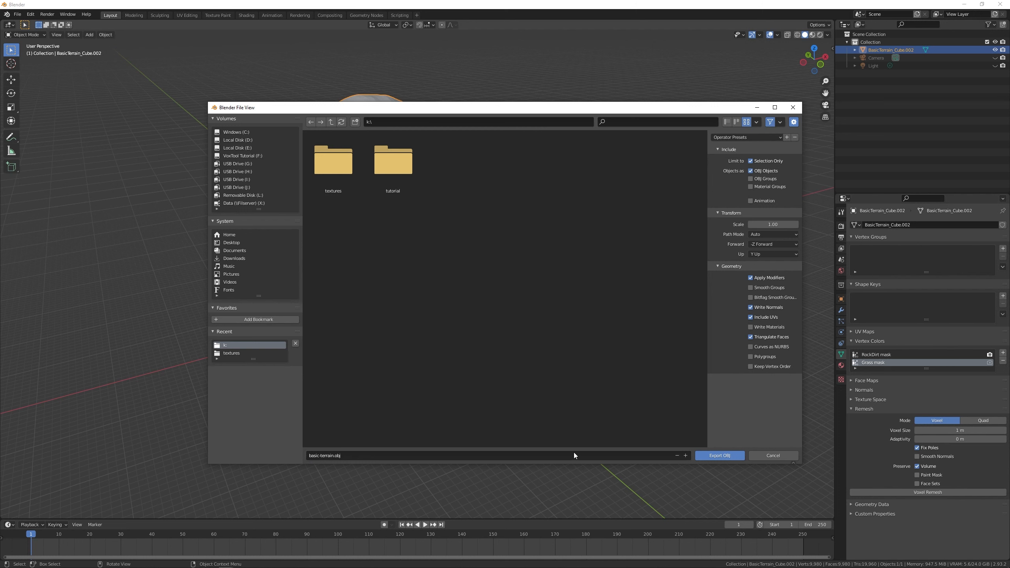
left_click(729, 455)
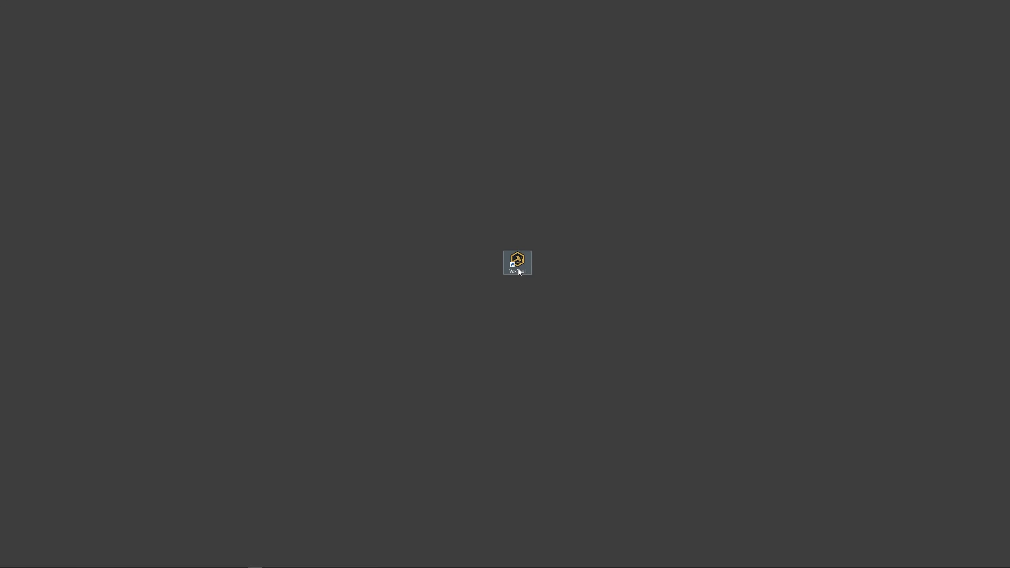
Launch VoxTool from the desktop and load basic-terrain.obj from the K: drive as the input mesh.
double_click(517, 263)
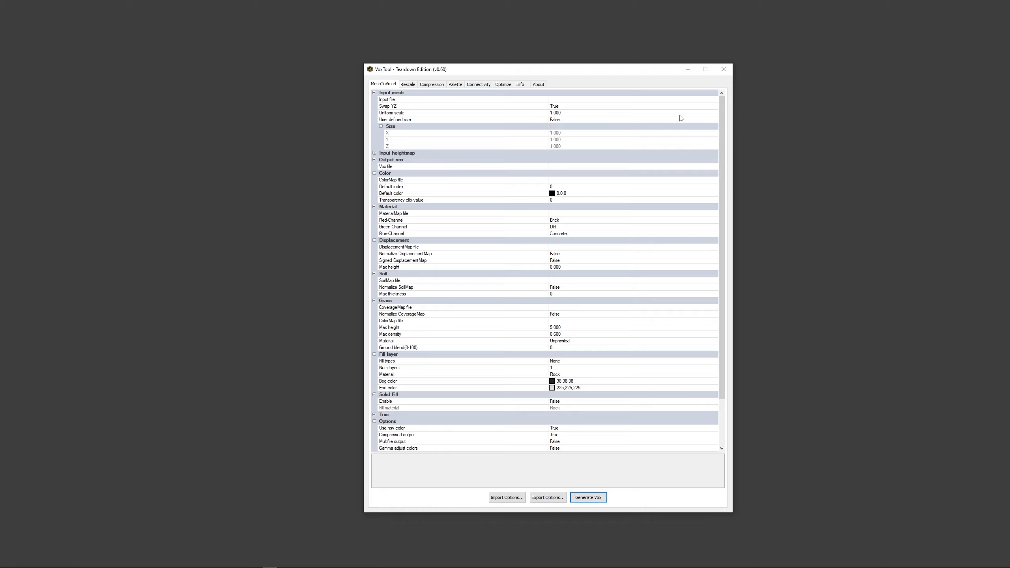
double_click(716, 103)
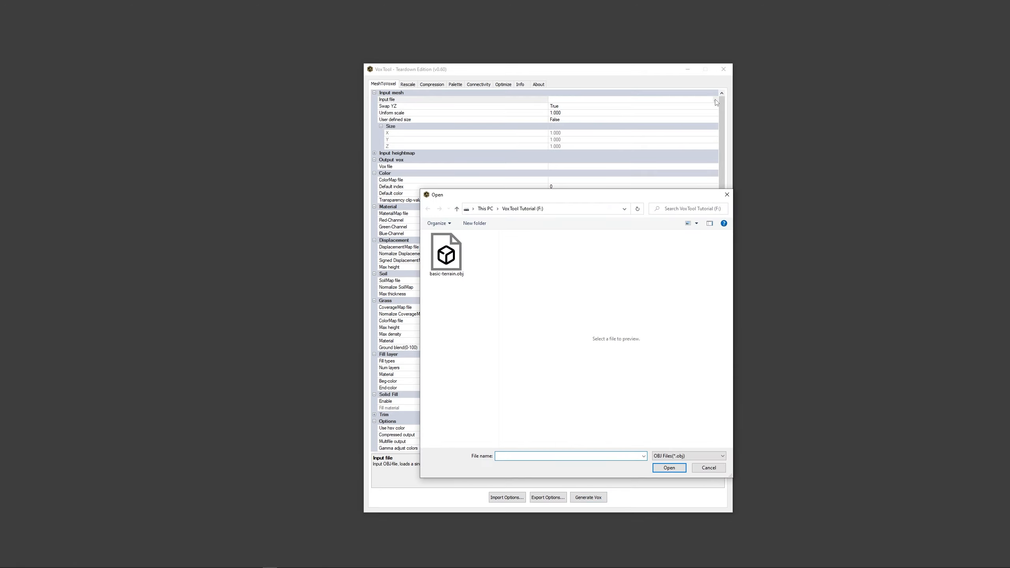
left_click(567, 209)
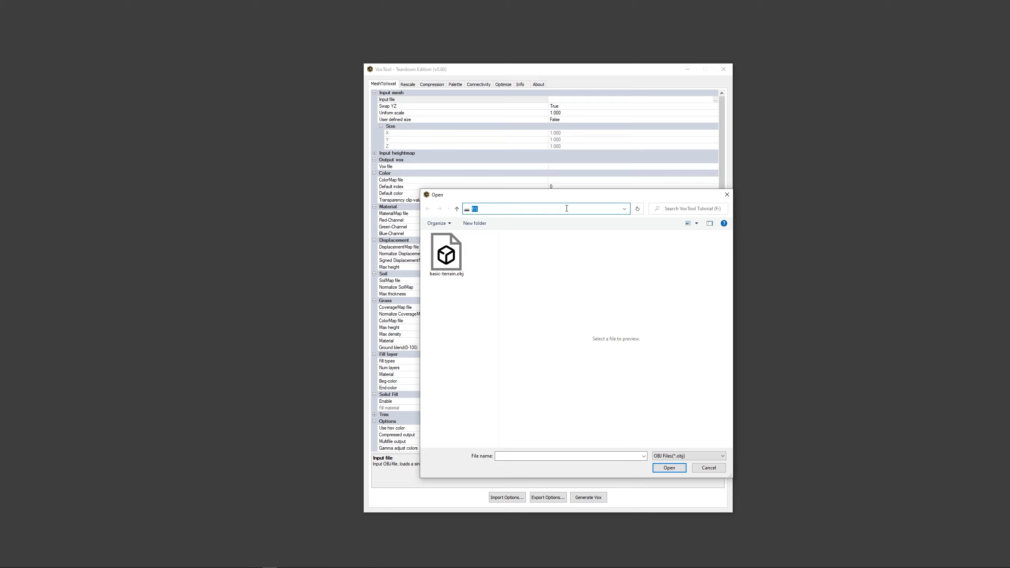
type("k")
key("Return")
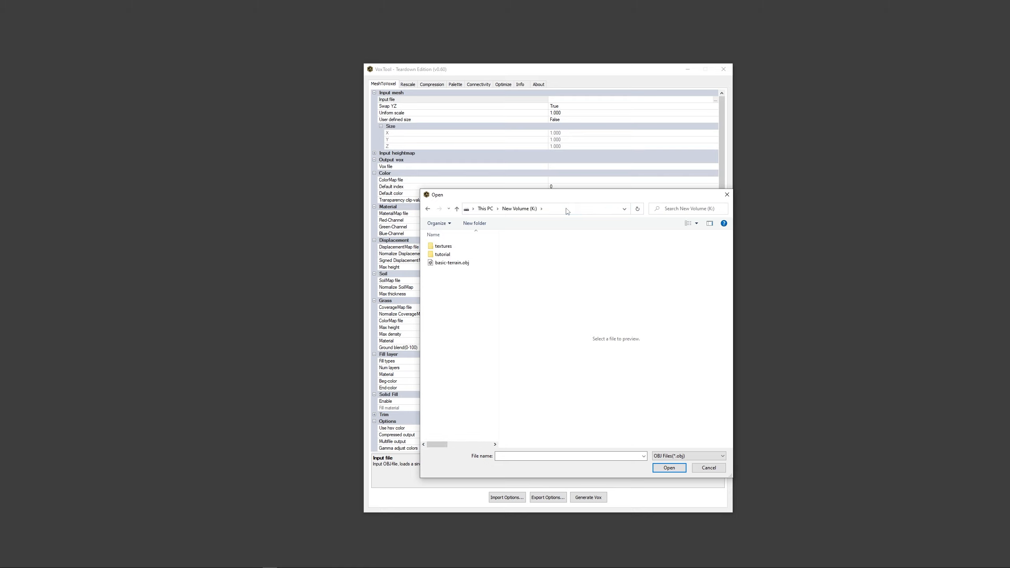
double_click(450, 266)
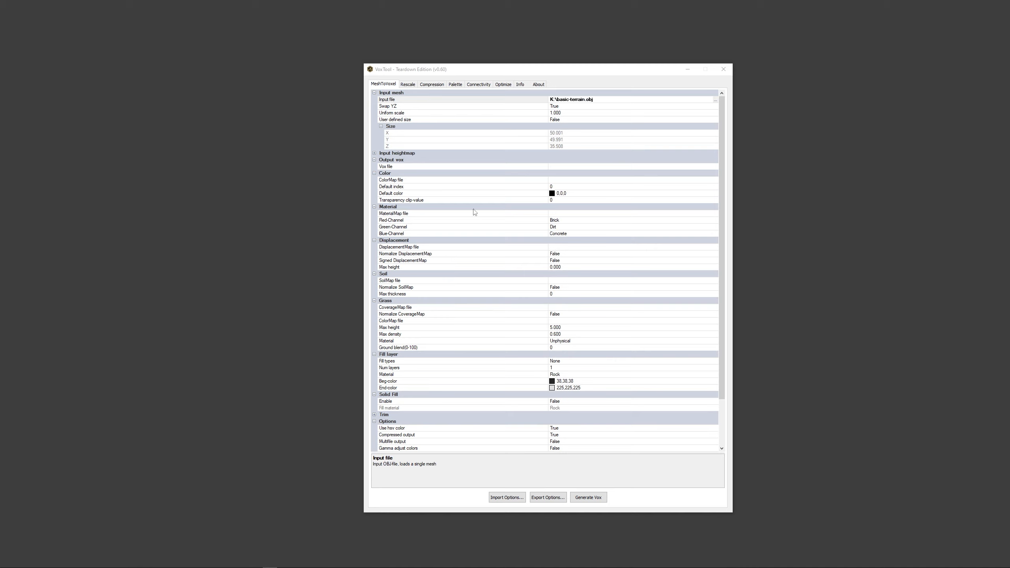
Set the output Vox file to terrain.vox on the K: drive.
left_click(712, 166)
left_click(716, 167)
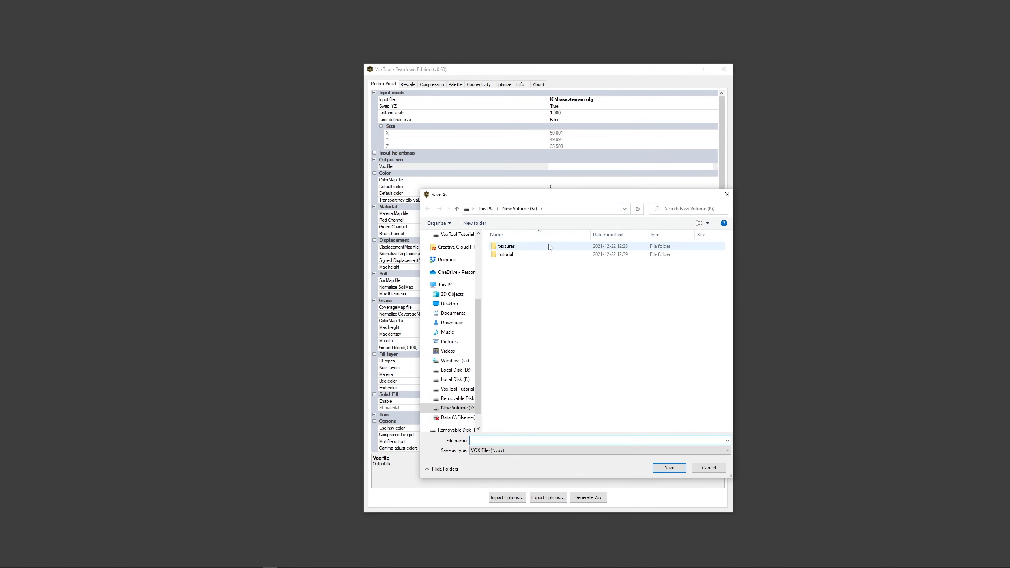
type("terrain")
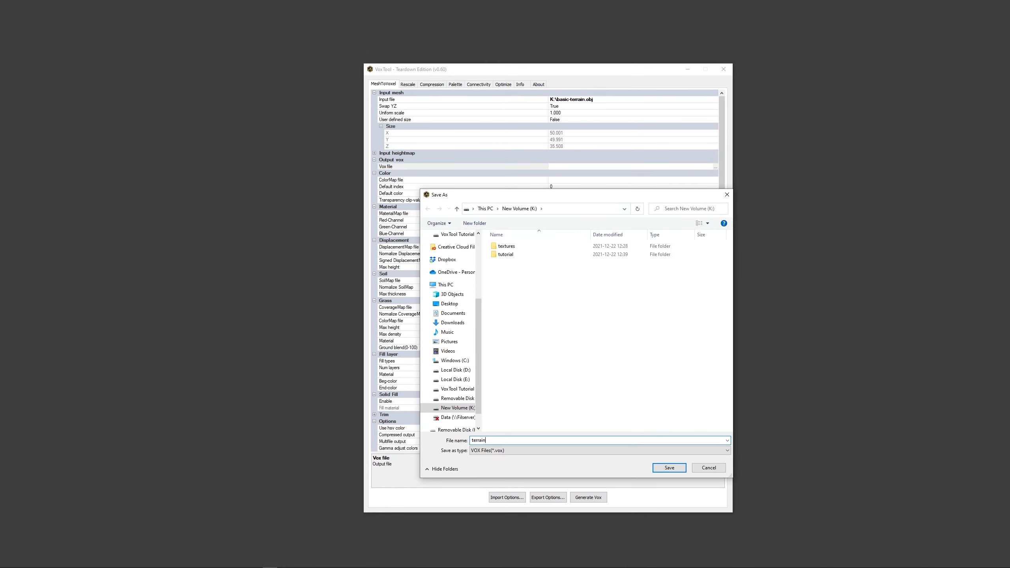
key("Return")
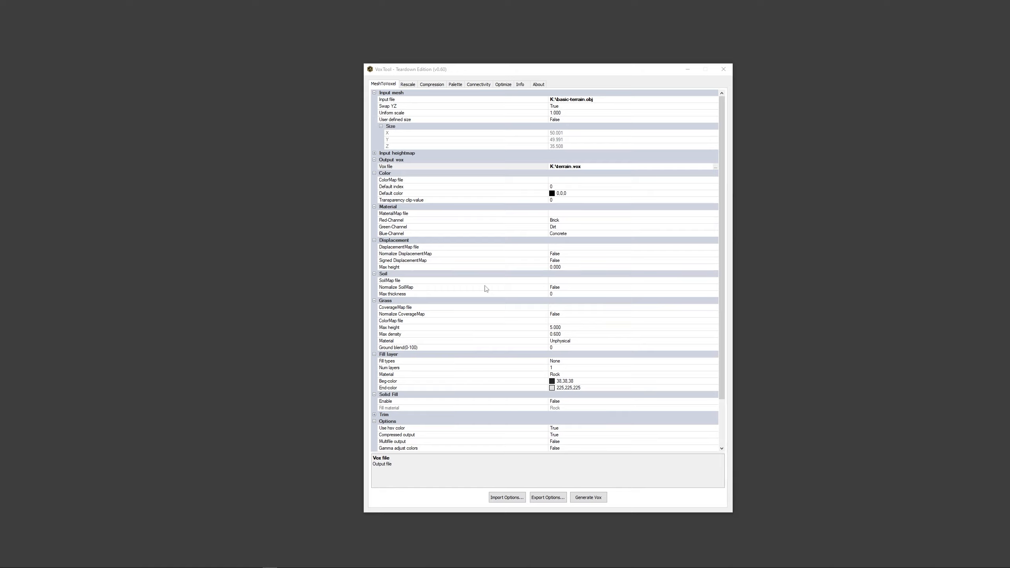
Assign color.png from the K: drive as the ColorMap file.
left_click(714, 180)
left_click(715, 181)
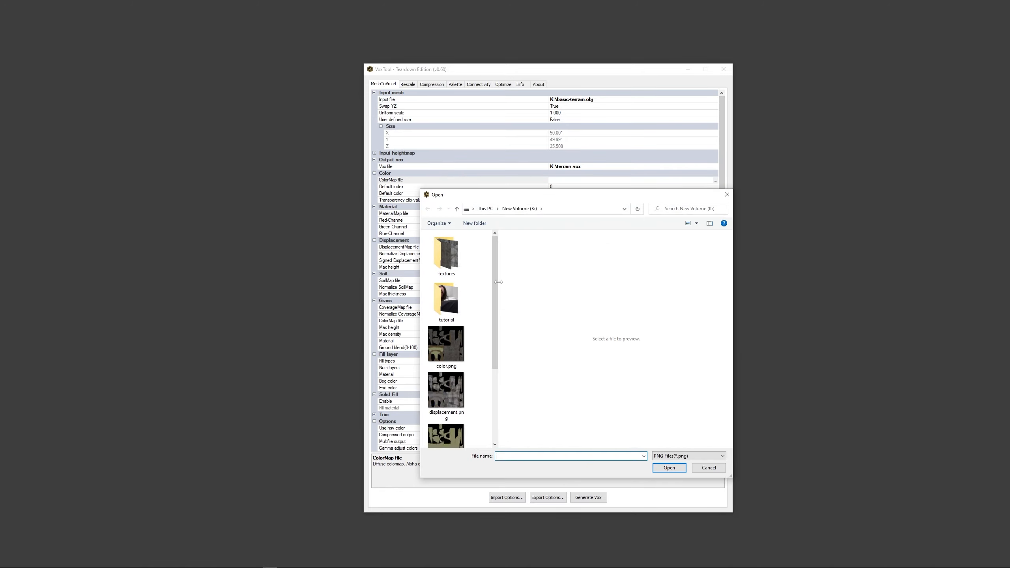
double_click(536, 252)
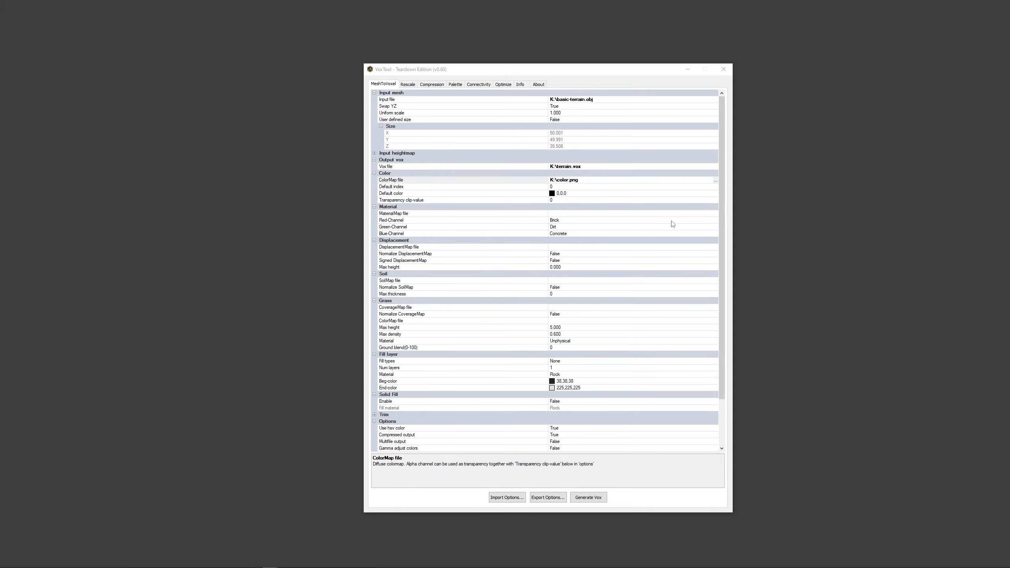
Assign material.png from the K: drive as the MaterialMap file and reopen its file selection.
left_click(714, 214)
left_click(715, 214)
double_click(550, 301)
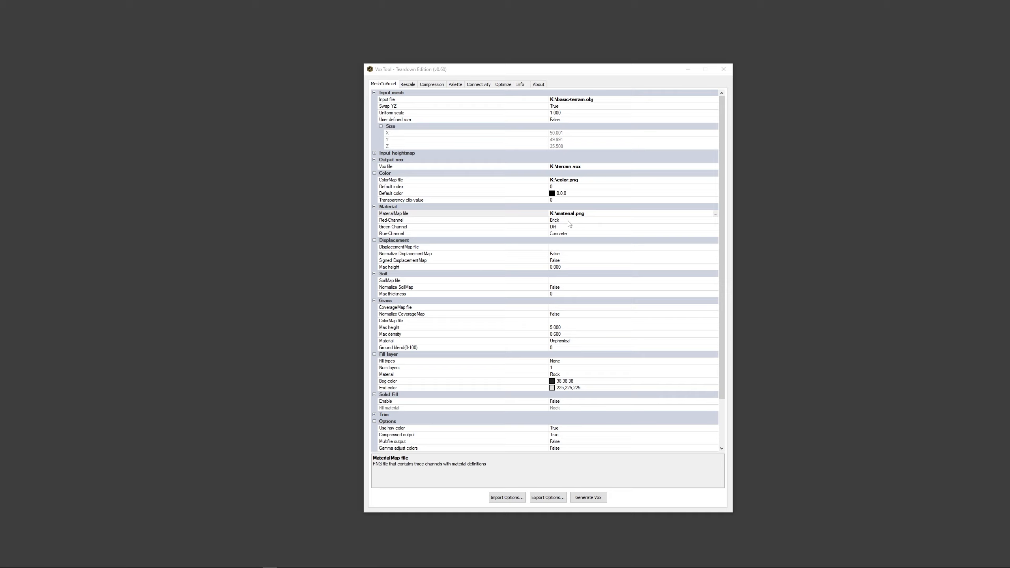
left_click(715, 217)
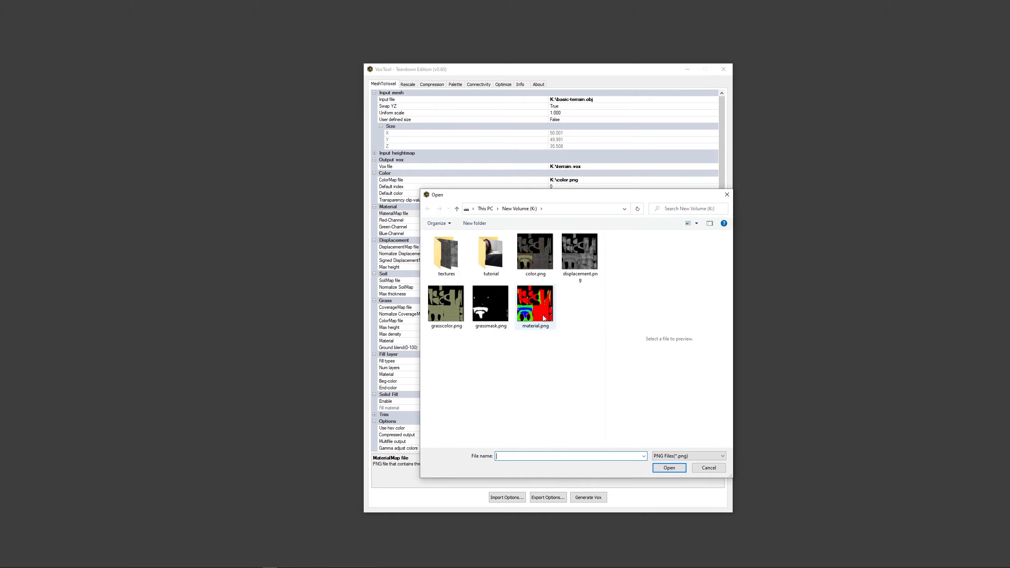